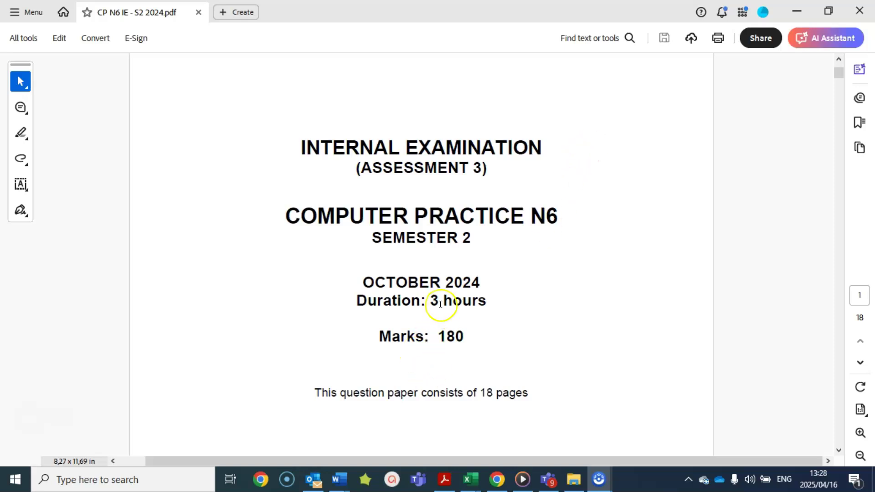
# Jump from the title page to page 15 and read Question 9A, noting the font instruction
pyautogui.moveTo(365, 287); pyautogui.dragTo(476, 282)
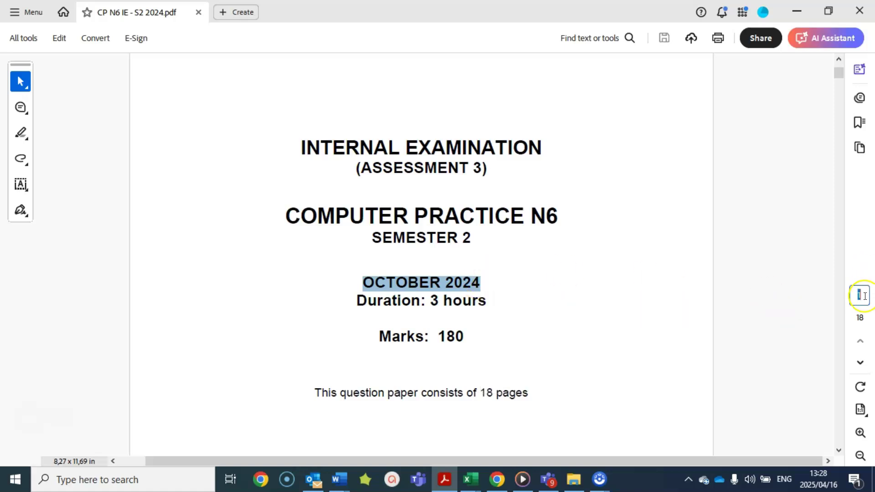
pyautogui.press('Return')
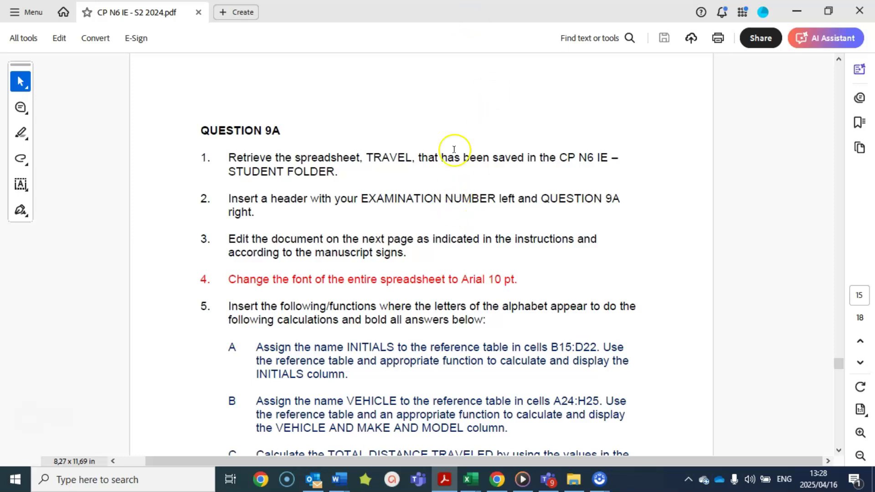
pyautogui.scroll(-3, 346, 180)
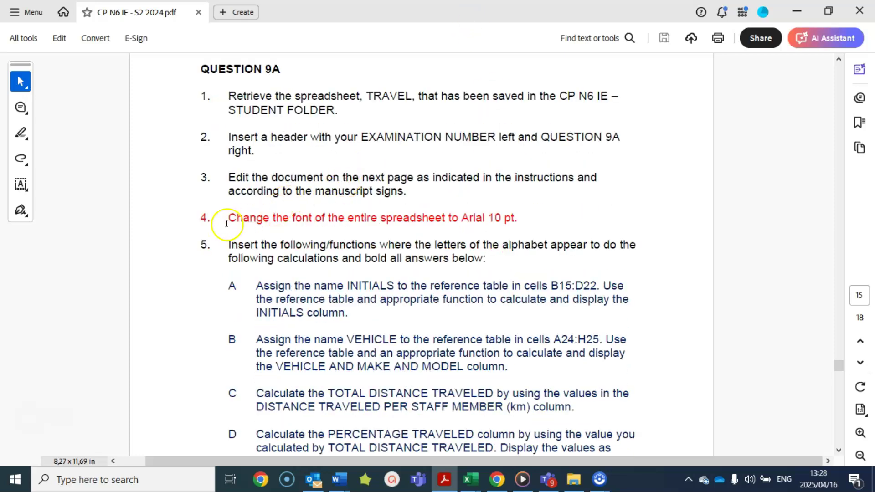
pyautogui.moveTo(190, 218); pyautogui.dragTo(538, 215)
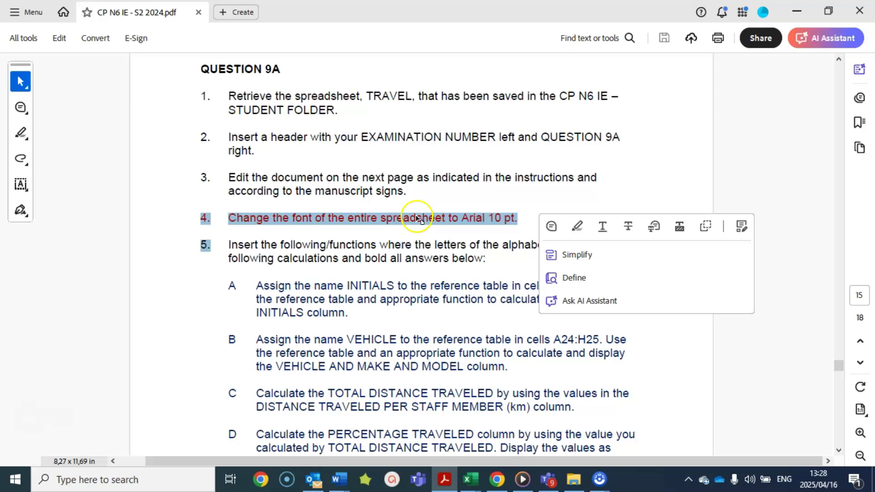
pyautogui.moveTo(206, 245)
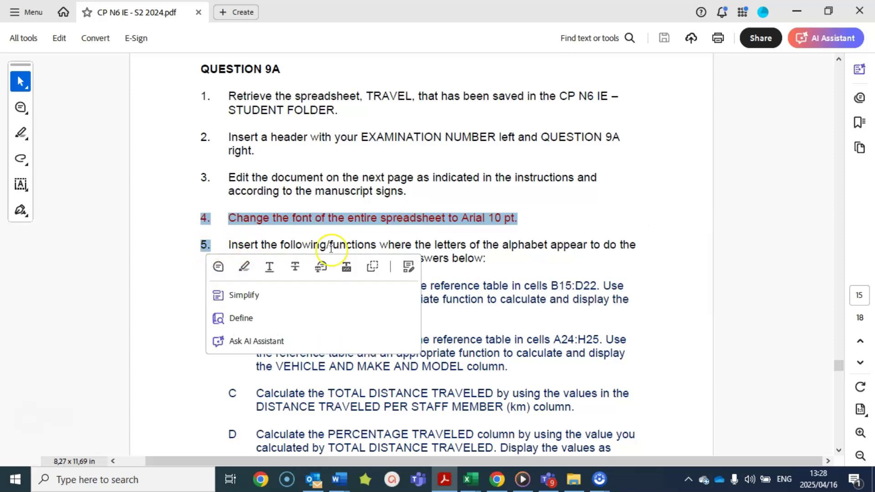
pyautogui.scroll(-1, 330, 248)
pyautogui.click(460, 354)
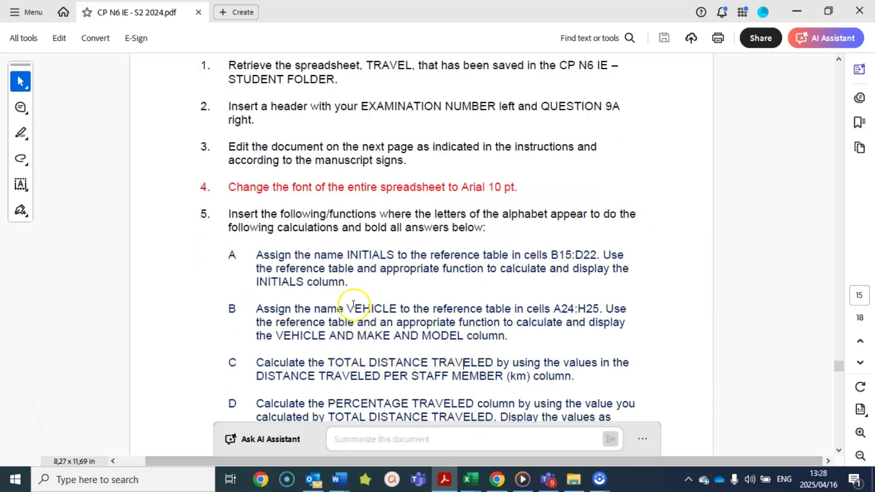
pyautogui.scroll(3, 358, 230)
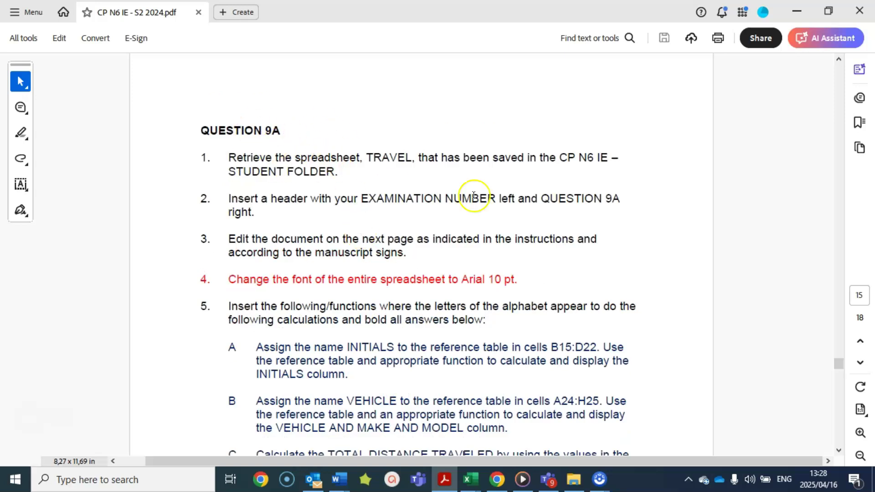
pyautogui.scroll(-1, 318, 181)
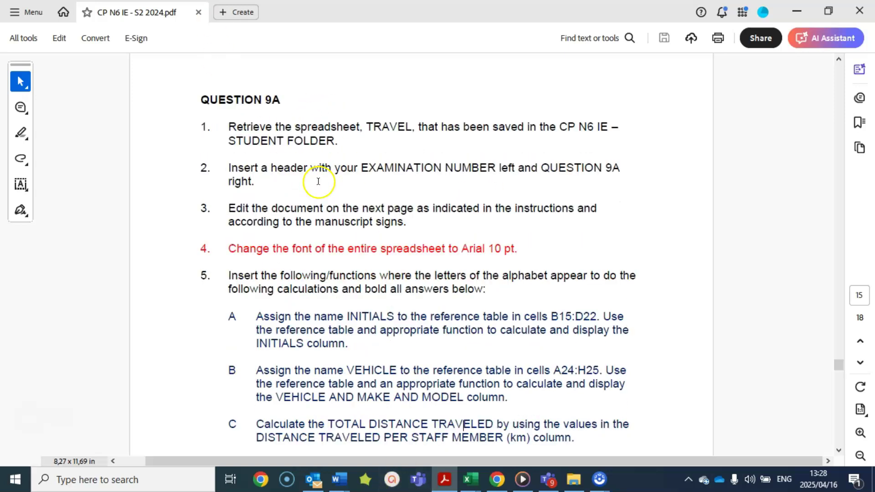
pyautogui.moveTo(470, 478)
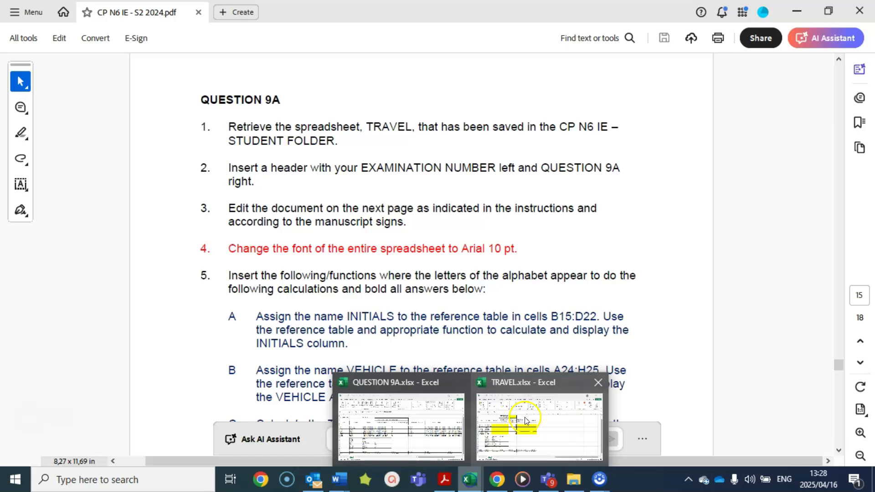
pyautogui.click(374, 428)
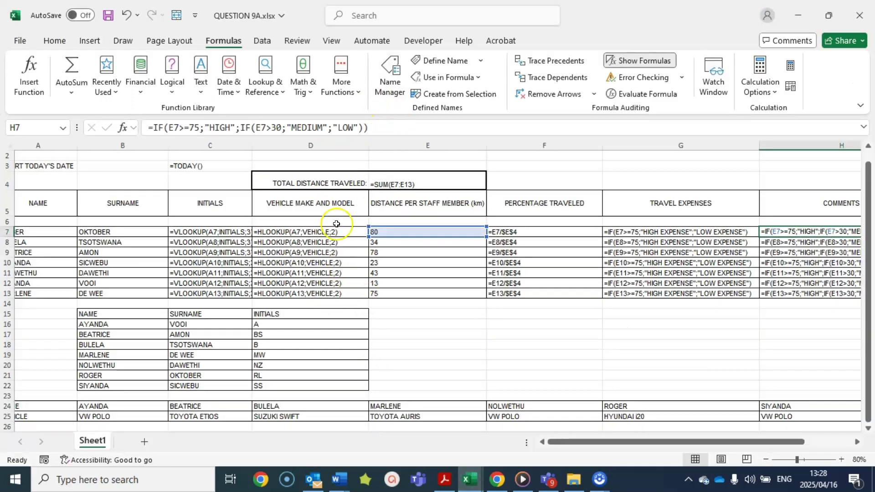
pyautogui.moveTo(205, 232); pyautogui.dragTo(207, 293)
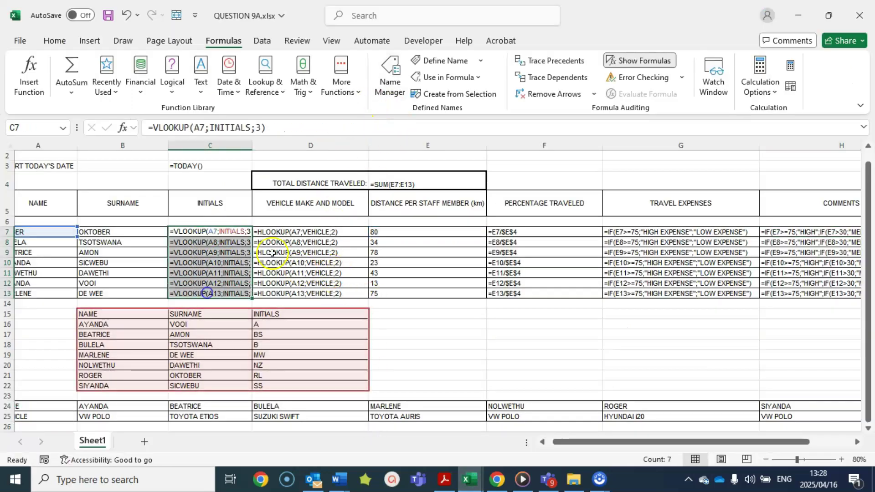
pyautogui.moveTo(292, 232); pyautogui.dragTo(315, 294)
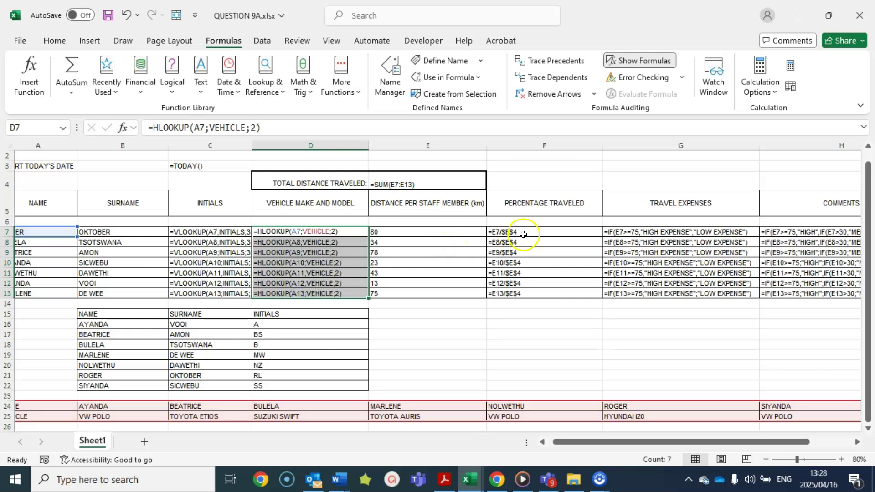
pyautogui.moveTo(523, 231); pyautogui.dragTo(526, 293)
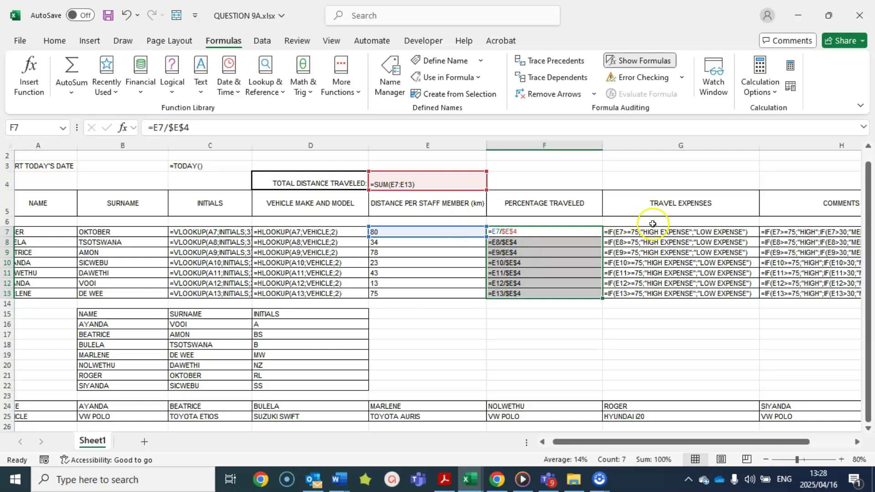
pyautogui.moveTo(651, 231); pyautogui.dragTo(654, 294)
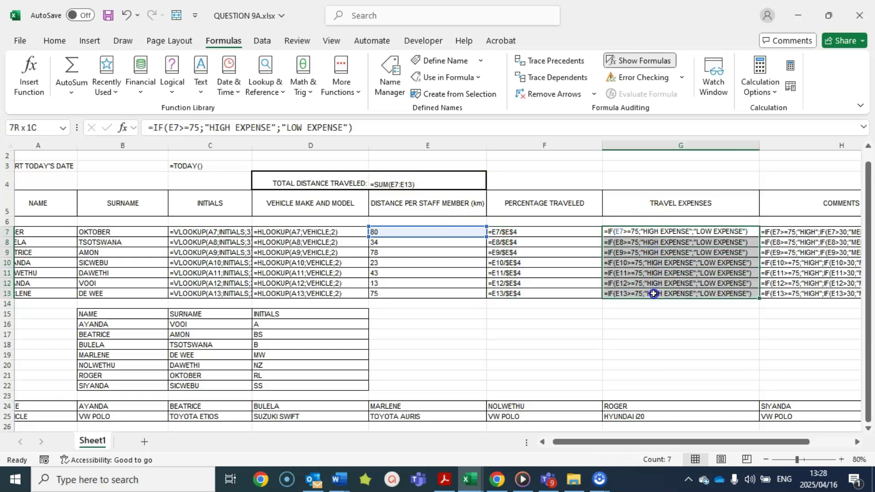
pyautogui.moveTo(656, 441); pyautogui.dragTo(696, 441)
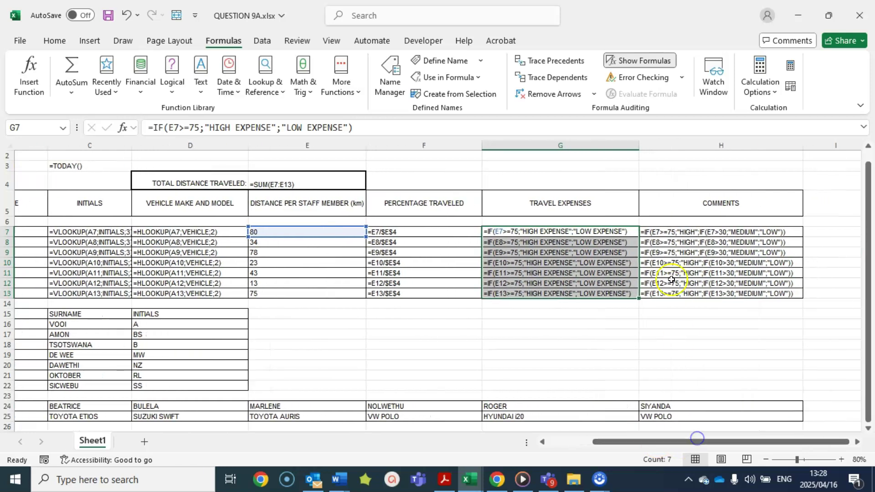
pyautogui.moveTo(685, 235); pyautogui.dragTo(684, 292)
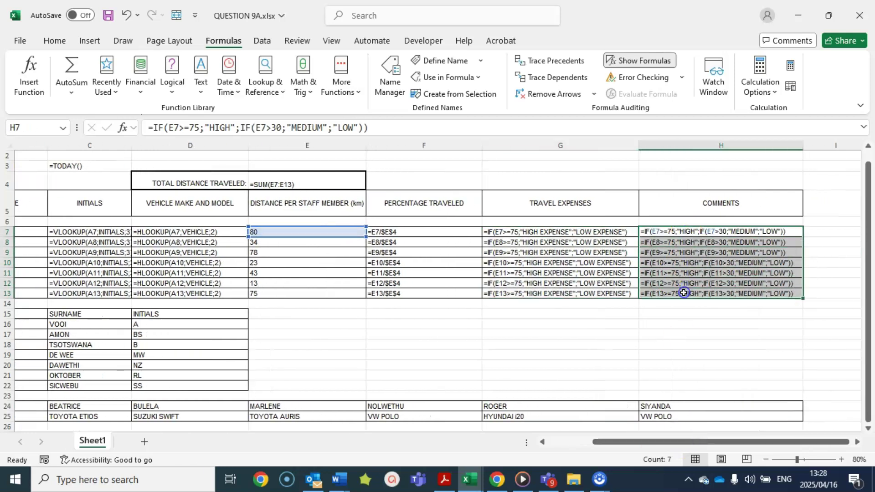
pyautogui.moveTo(674, 442); pyautogui.dragTo(544, 440)
pyautogui.click(429, 182)
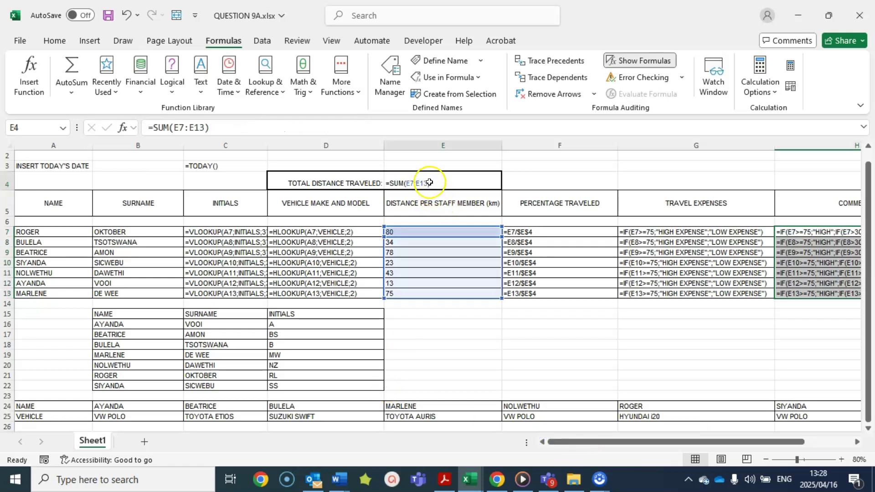
pyautogui.click(224, 166)
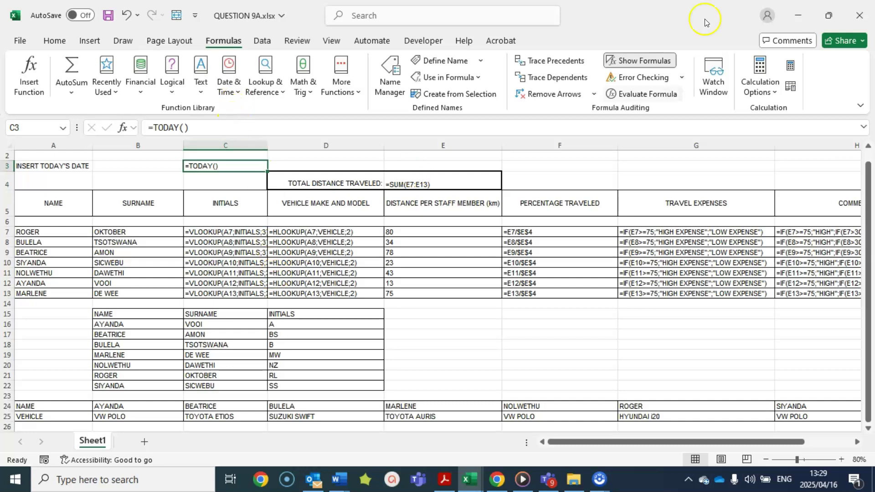
pyautogui.click(444, 480)
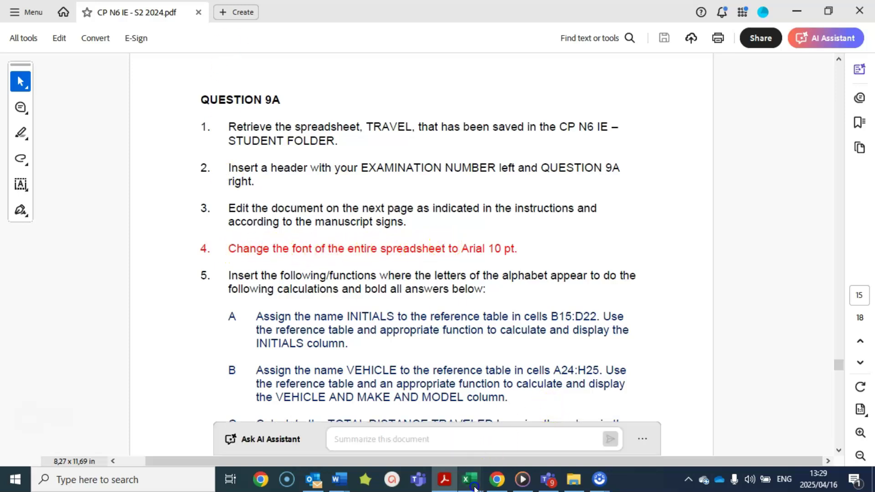
# In TRAVEL.xlsx, set the whole worksheet to Arial at font size 10
pyautogui.moveTo(471, 478)
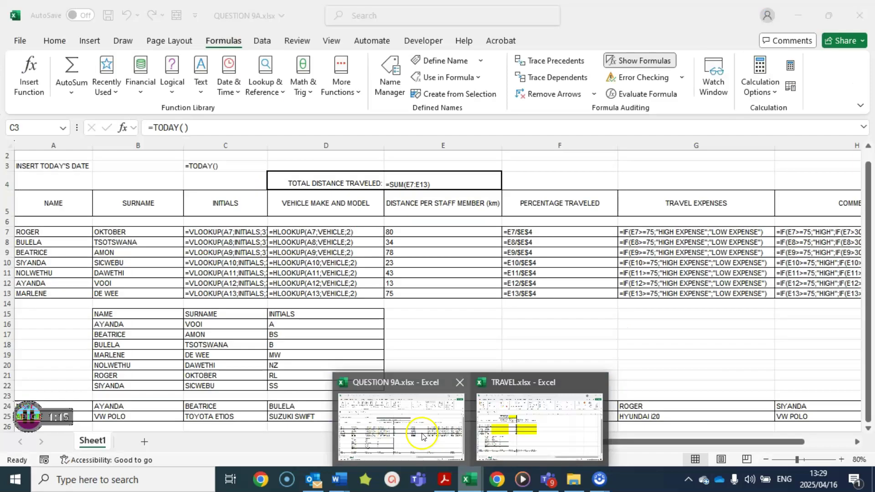
pyautogui.click(553, 426)
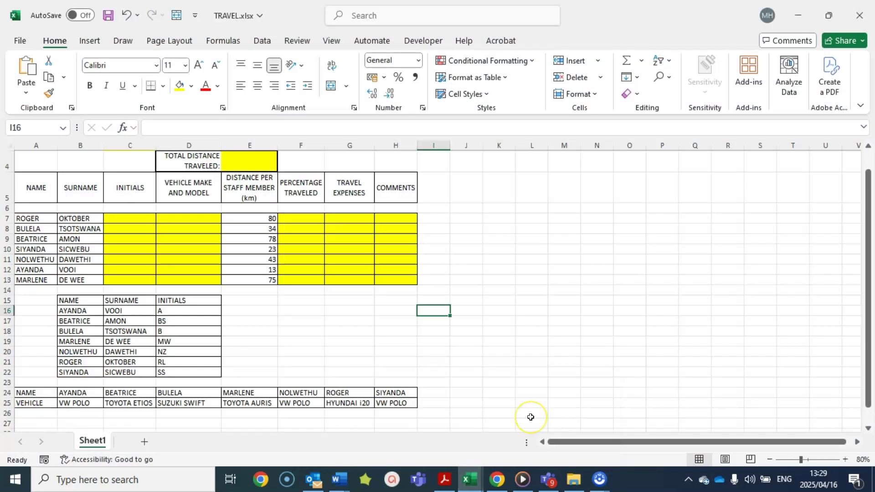
pyautogui.hotkey('ctrl', 'a')
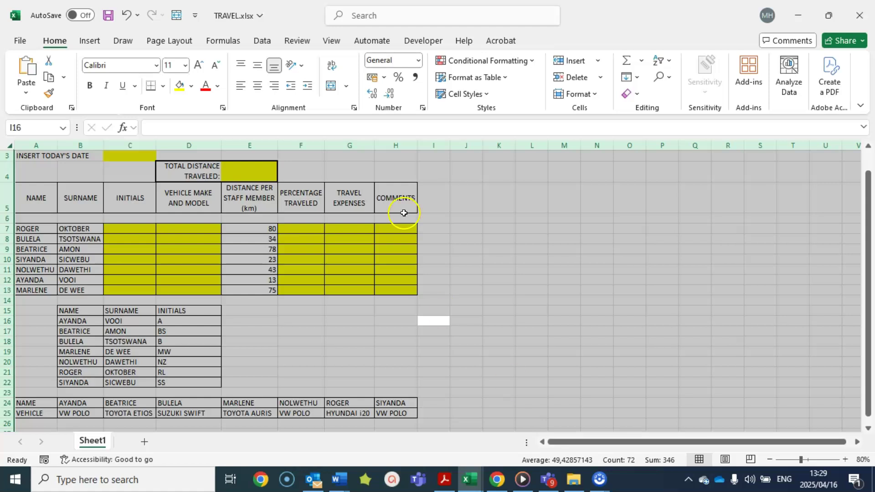
pyautogui.click(157, 66)
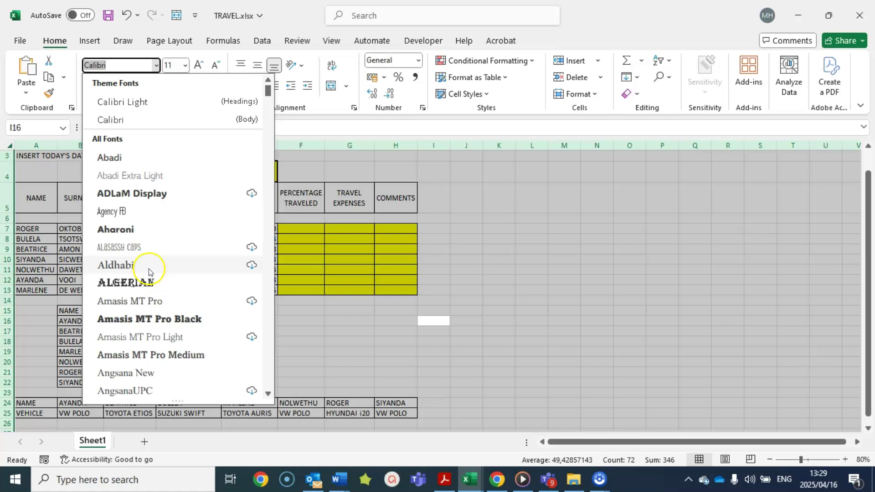
pyautogui.scroll(-1, 143, 214)
pyautogui.write('AIR')
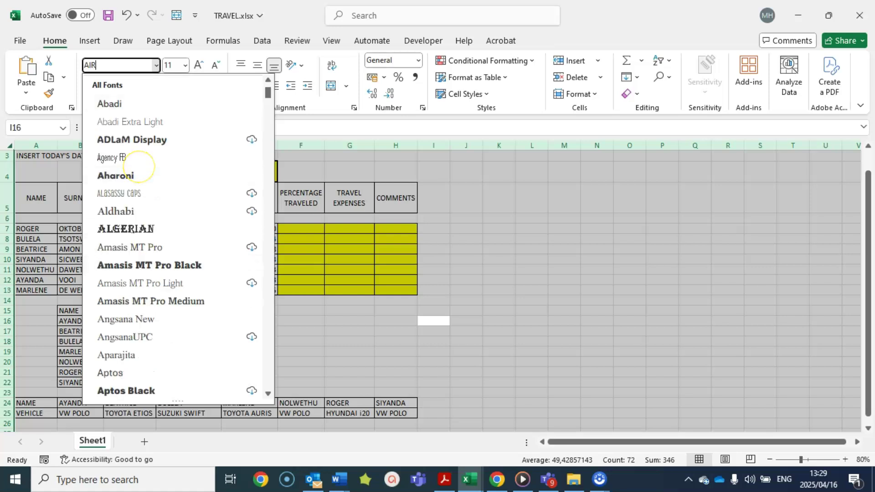
pyautogui.write('rial')
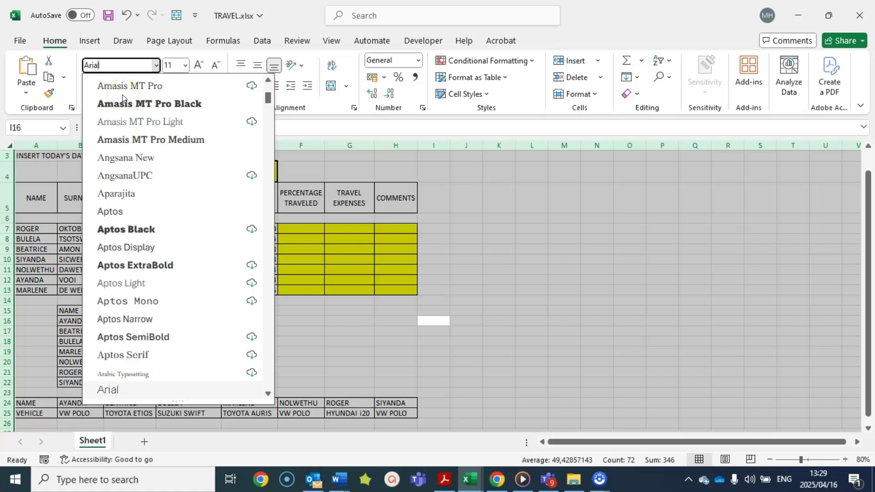
pyautogui.press('Return')
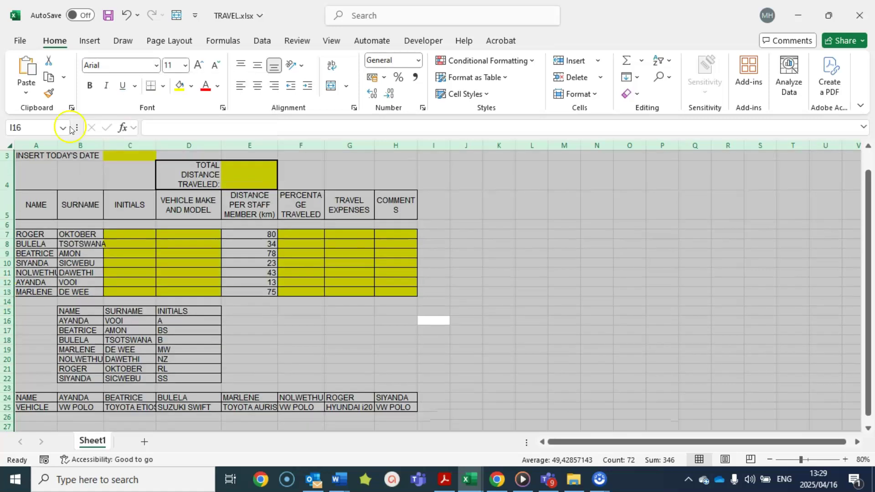
pyautogui.click(177, 65)
pyautogui.write('1')
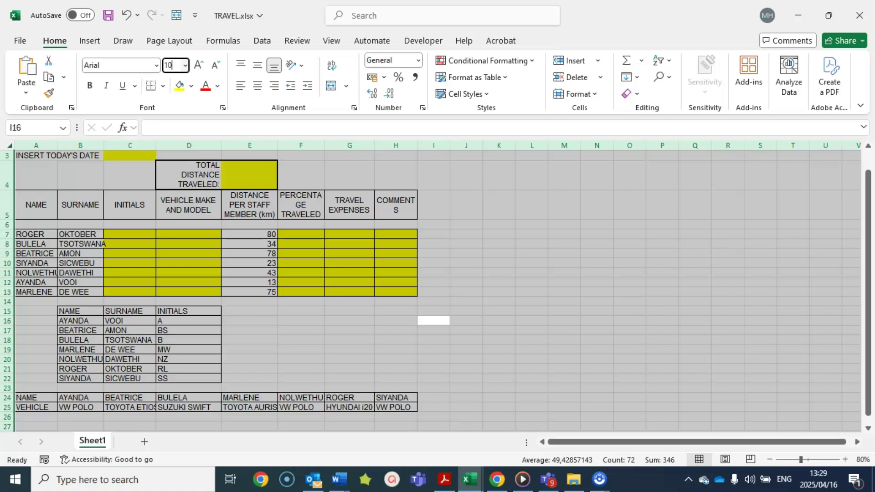
pyautogui.press('Return')
# In the brief, highlight instruction A: assign the name INITIALS to cells B15:D22
pyautogui.click(498, 315)
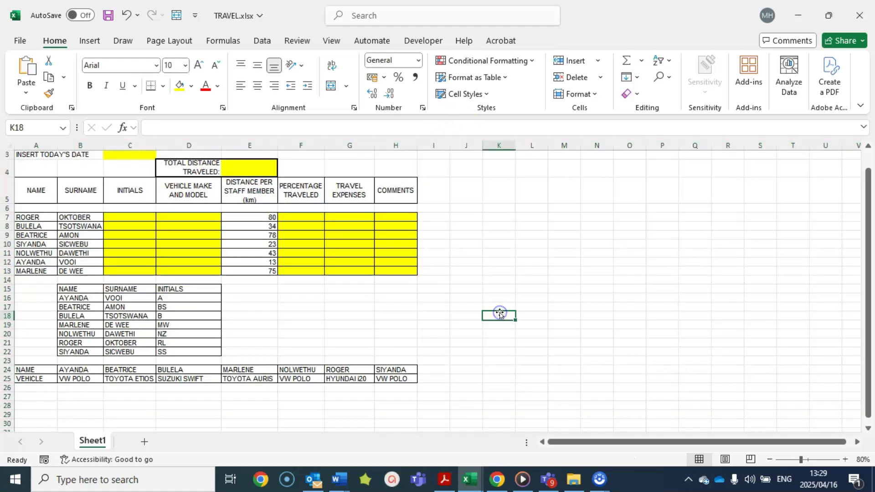
pyautogui.click(455, 486)
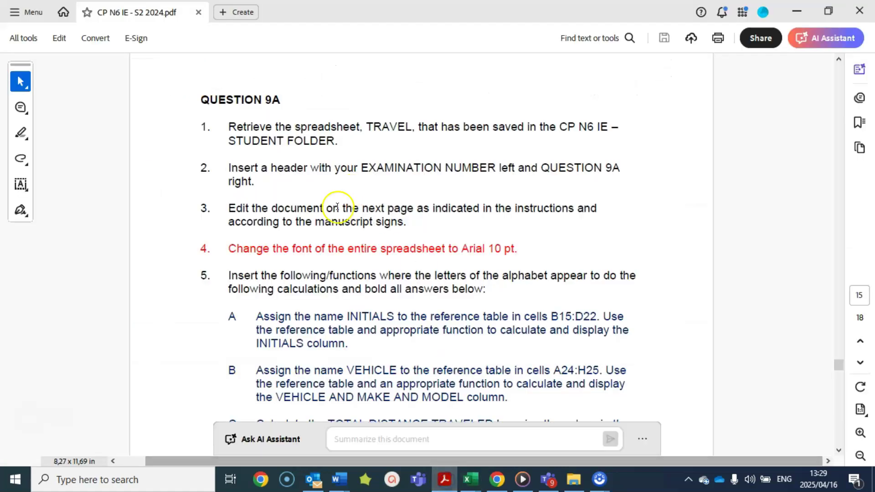
pyautogui.moveTo(262, 318); pyautogui.dragTo(358, 340)
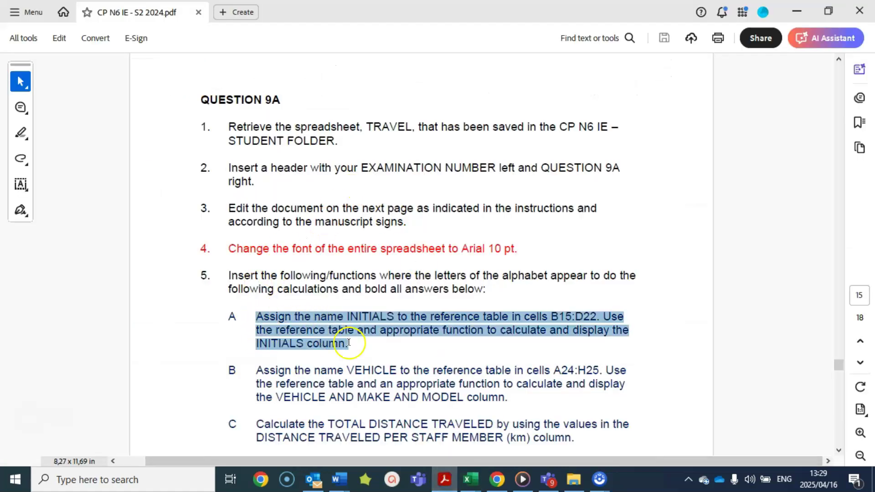
pyautogui.scroll(-2, 456, 353)
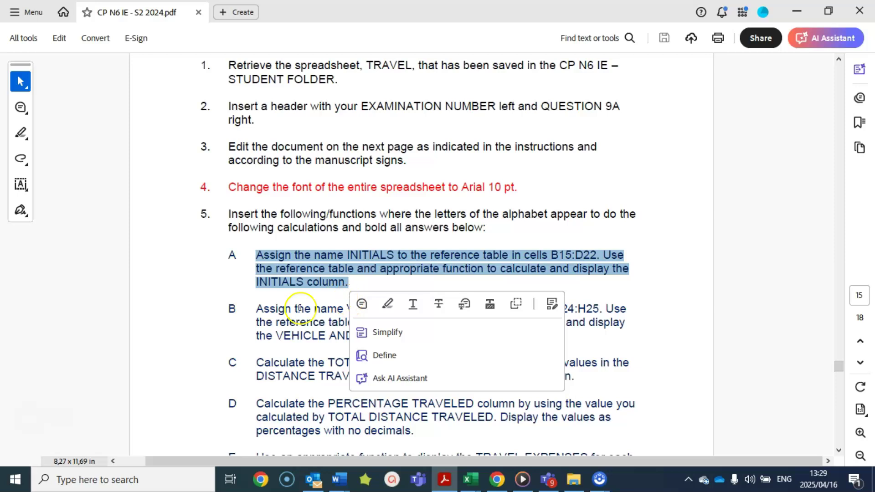
pyautogui.click(300, 336)
pyautogui.moveTo(260, 254); pyautogui.dragTo(595, 256)
pyautogui.click(410, 255)
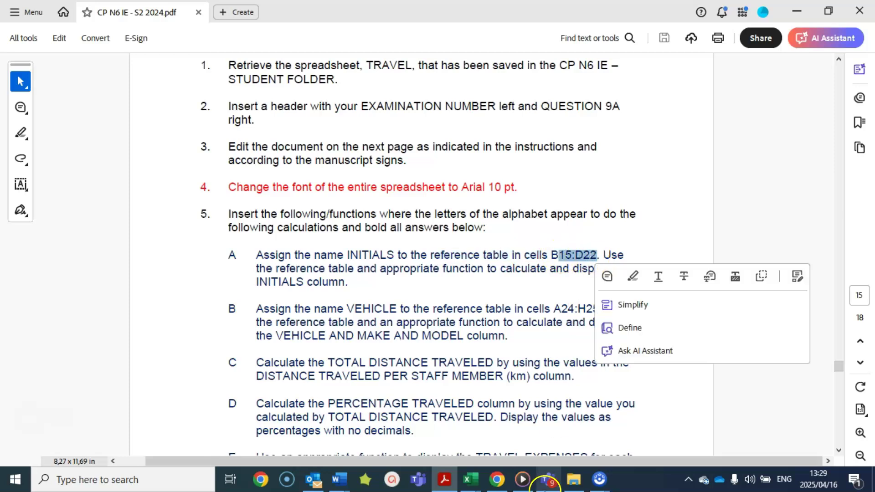
# Select B15:D22 in TRAVEL.xlsx, name it INITIALS in the Name Box, and reselect to verify
pyautogui.moveTo(489, 465)
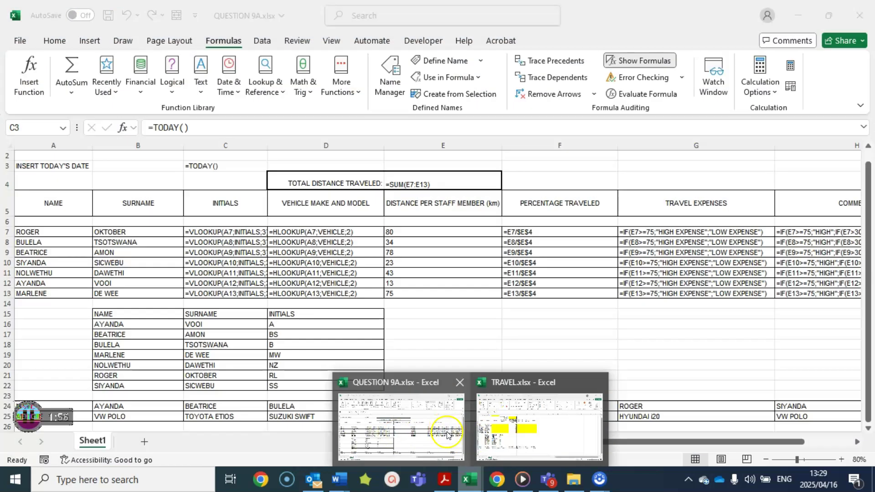
pyautogui.click(517, 430)
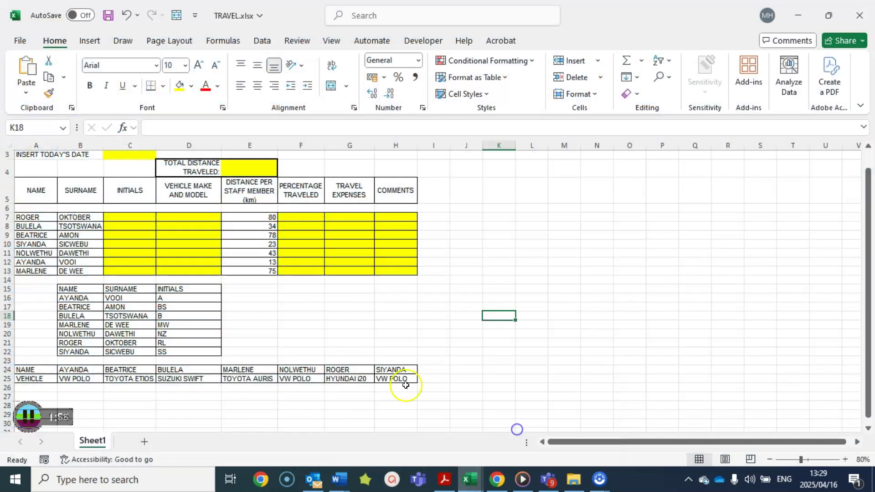
pyautogui.click(81, 290)
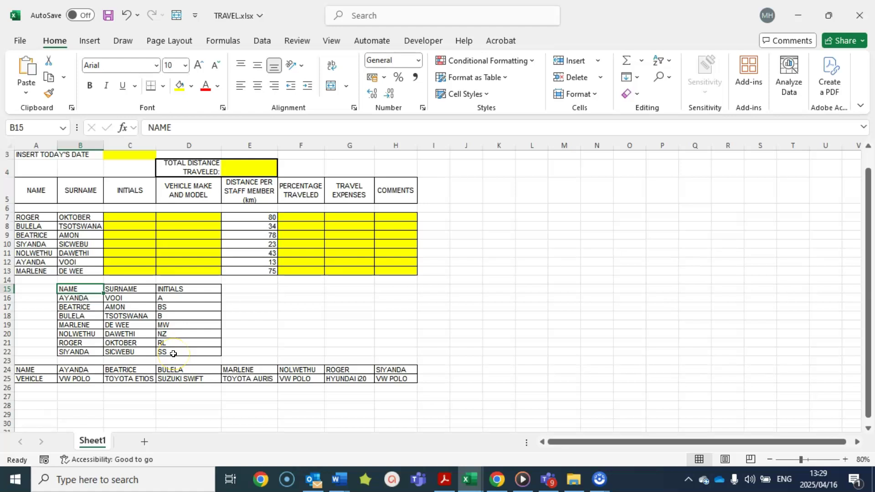
pyautogui.click(173, 354)
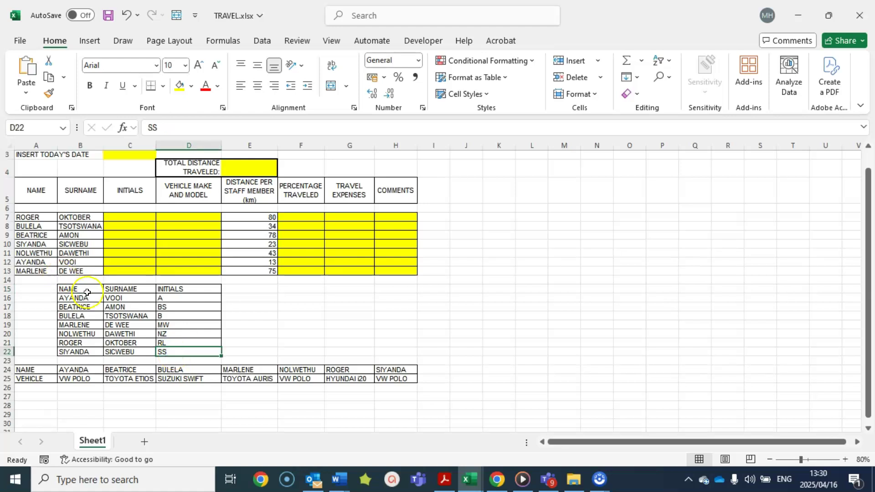
pyautogui.moveTo(84, 289); pyautogui.dragTo(174, 354)
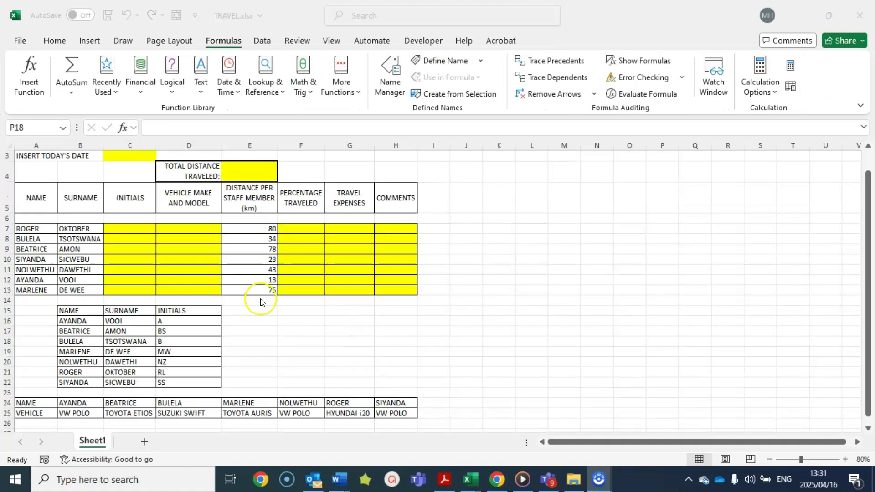
pyautogui.scroll(-1, 259, 299)
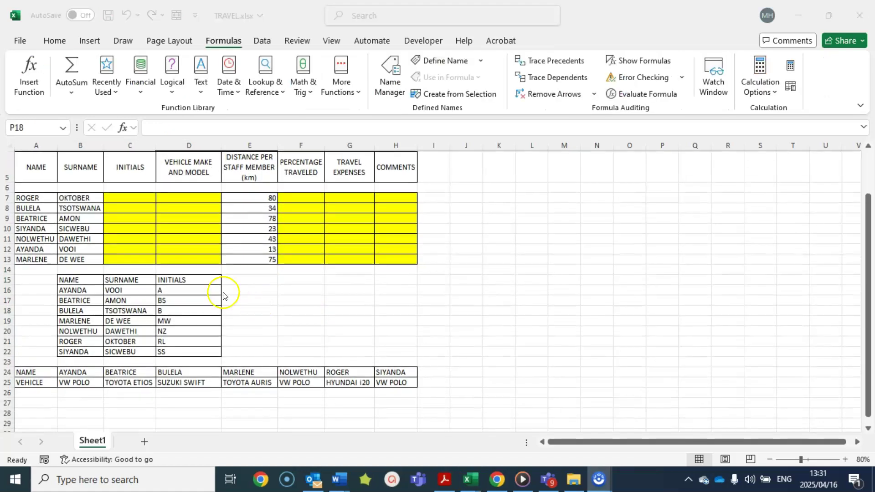
pyautogui.moveTo(68, 281); pyautogui.dragTo(174, 351)
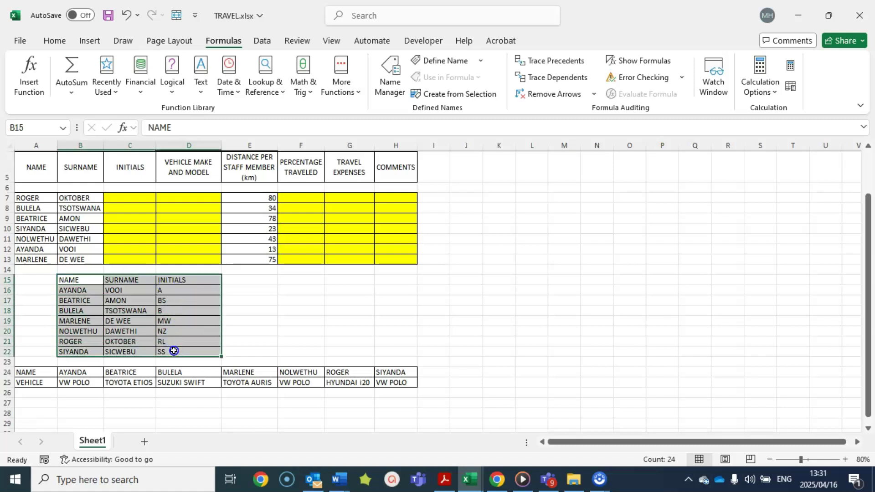
pyautogui.click(35, 129)
pyautogui.press('Return')
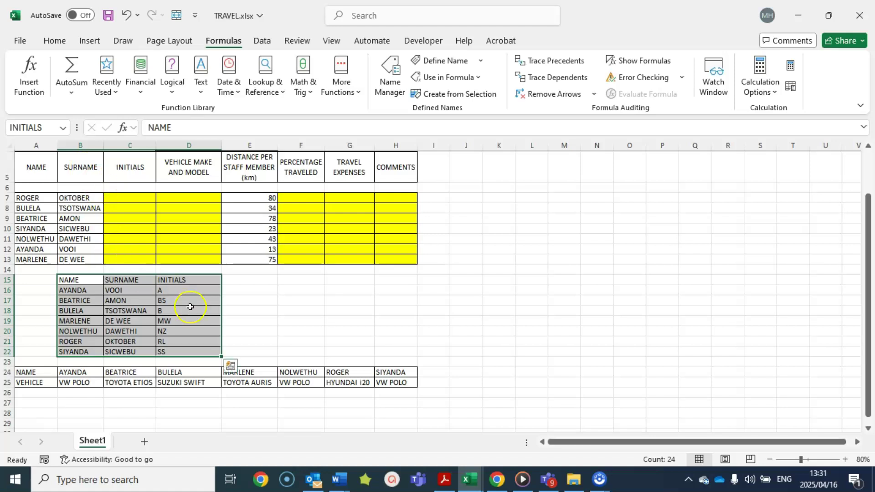
pyautogui.click(244, 292)
pyautogui.moveTo(79, 281); pyautogui.dragTo(176, 353)
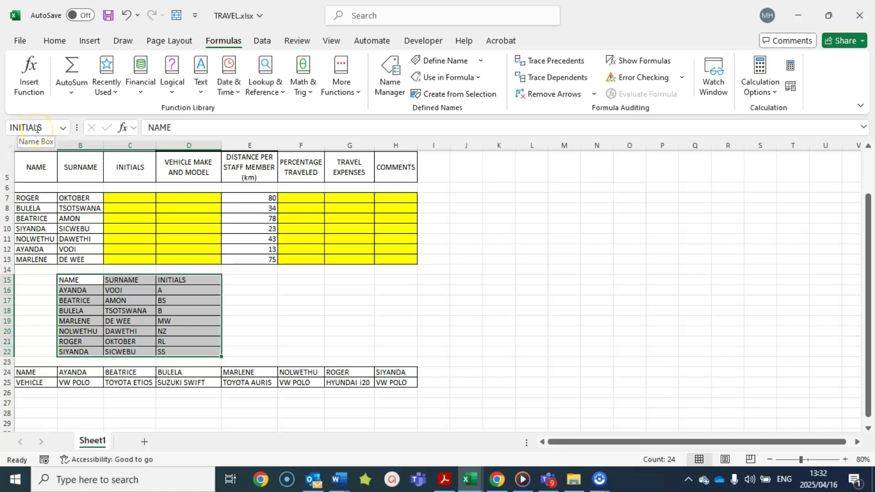
# Highlight instruction A's second sentence about filling the INITIALS column from the table
pyautogui.click(443, 478)
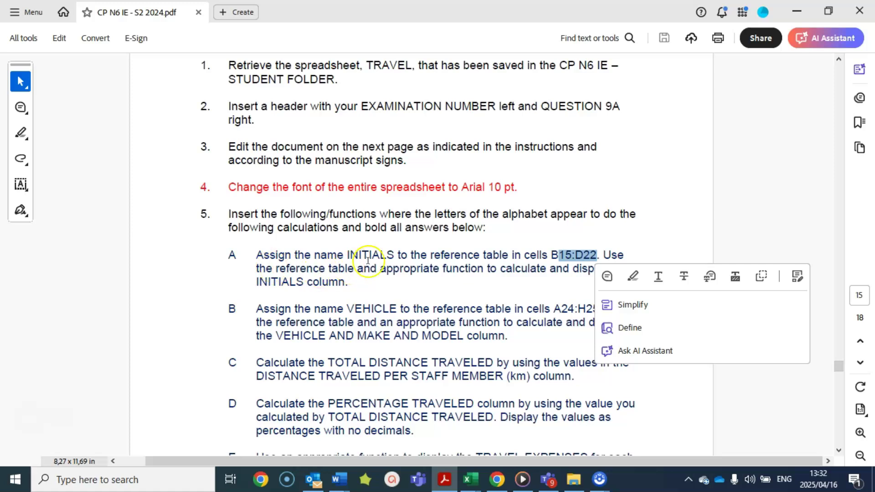
pyautogui.click(444, 256)
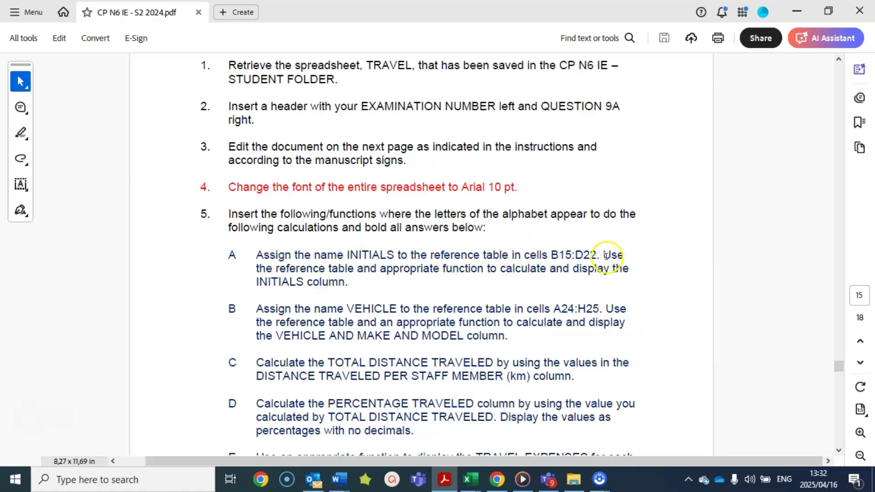
pyautogui.moveTo(603, 255); pyautogui.dragTo(339, 274)
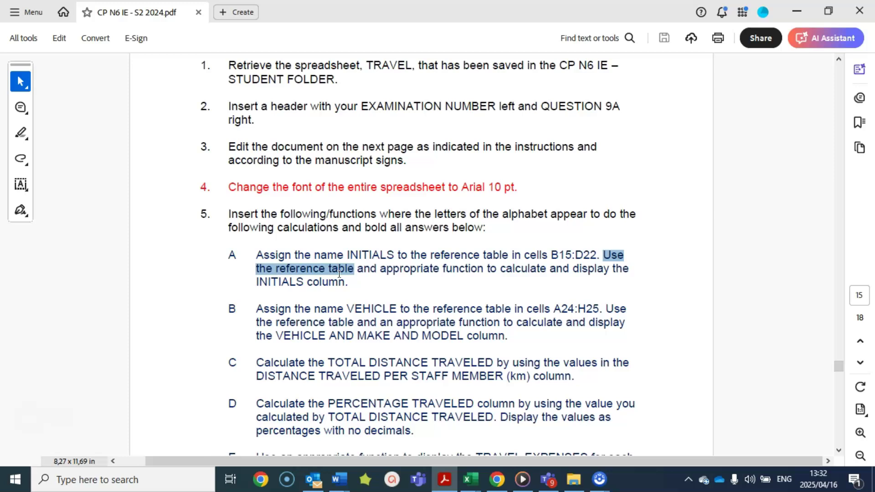
pyautogui.moveTo(353, 273)
pyautogui.mouseDown()
pyautogui.moveTo(597, 273)
pyautogui.moveTo(589, 292)
pyautogui.moveTo(352, 290)
pyautogui.mouseUp()
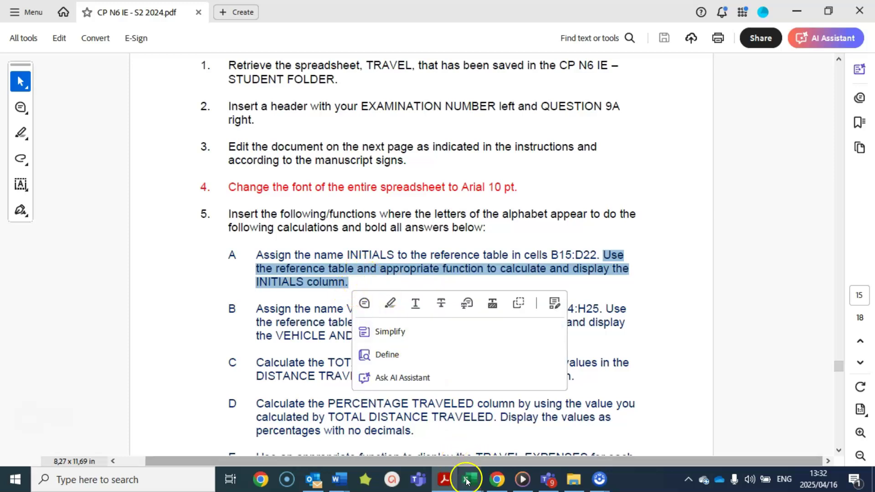
# Return to TRAVEL.xlsx and reselect the named INITIALS table B15:D22
pyautogui.moveTo(467, 481)
pyautogui.moveTo(450, 423)
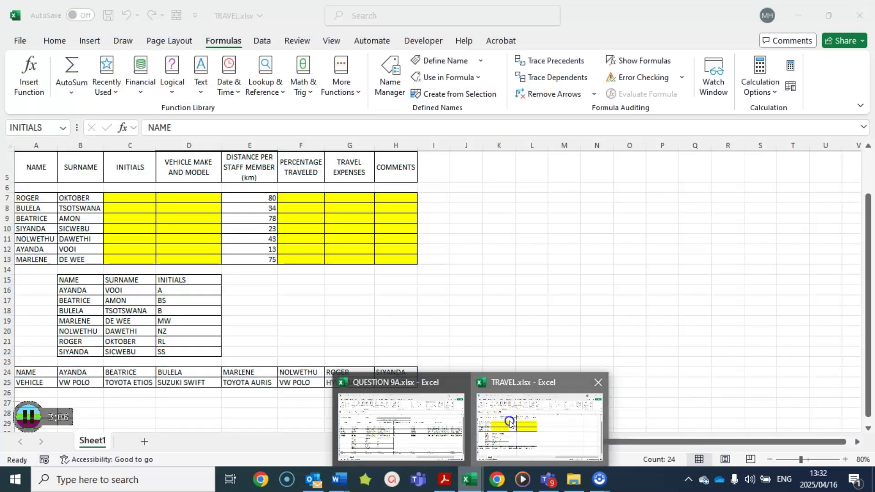
pyautogui.click(501, 422)
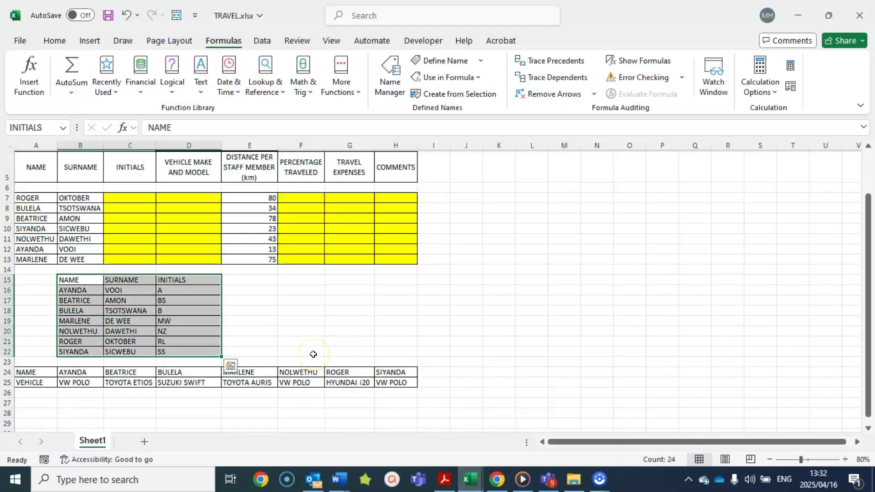
pyautogui.click(231, 322)
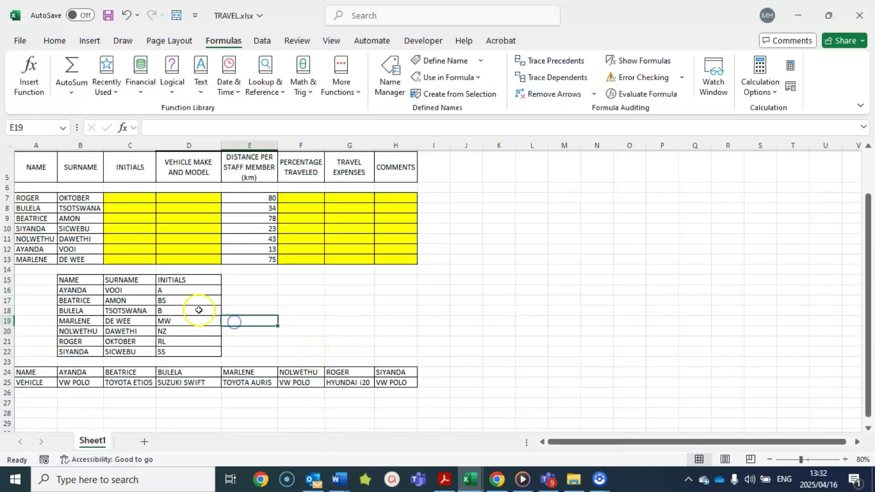
pyautogui.moveTo(101, 281); pyautogui.dragTo(214, 353)
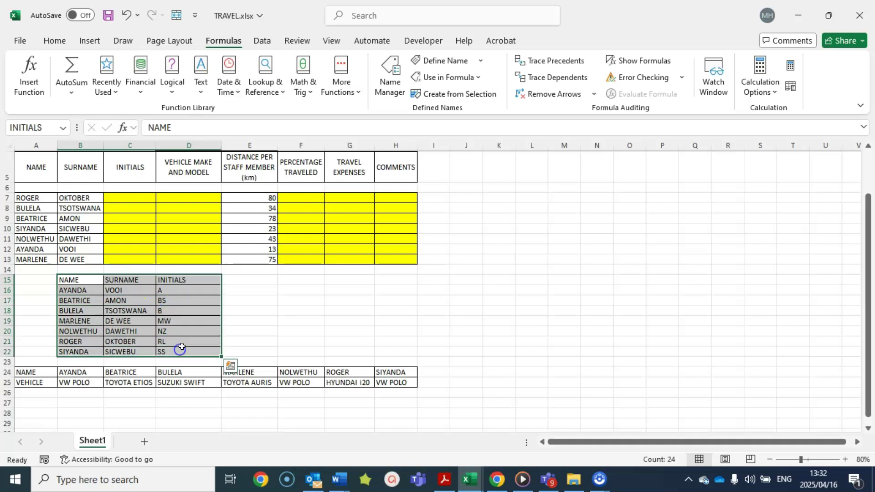
pyautogui.moveTo(27, 372); pyautogui.dragTo(382, 382)
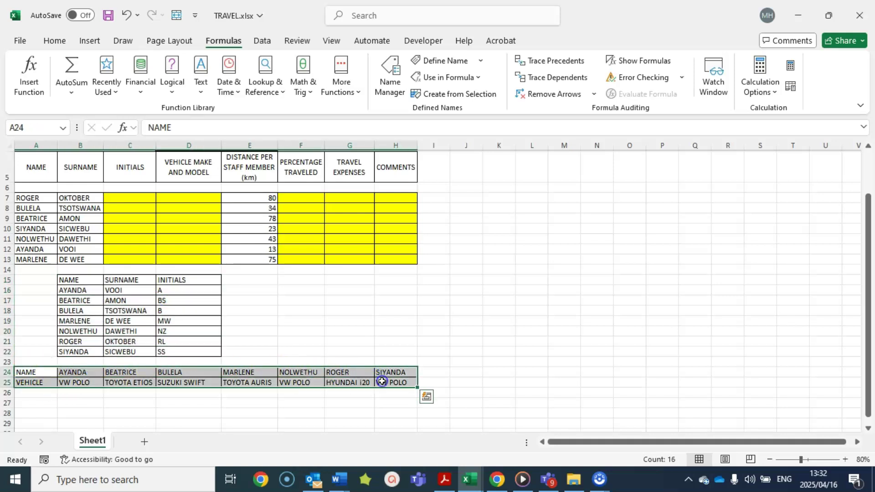
# Compare the NAME, SURNAME, INITIALS headings and values D16:D22 with the empty cells C7:C13
pyautogui.click(72, 280)
pyautogui.click(122, 280)
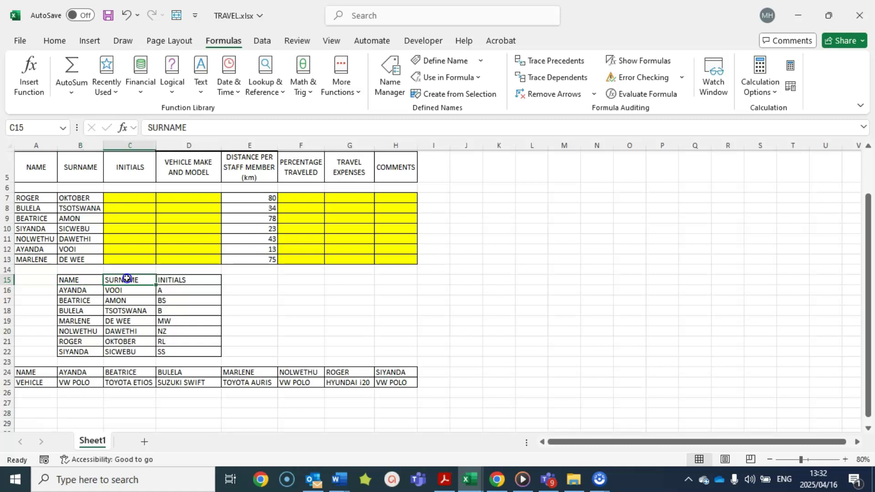
pyautogui.click(193, 279)
pyautogui.moveTo(189, 289); pyautogui.dragTo(176, 352)
pyautogui.moveTo(131, 196); pyautogui.dragTo(126, 258)
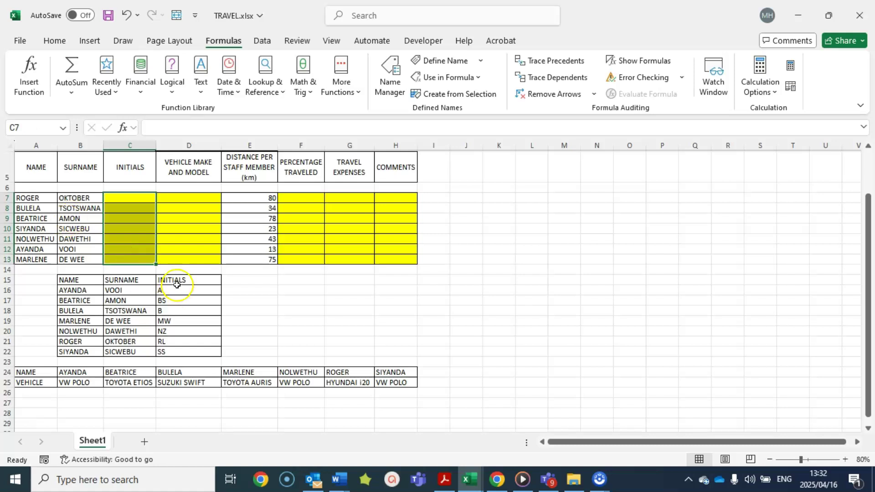
pyautogui.moveTo(174, 290); pyautogui.dragTo(174, 349)
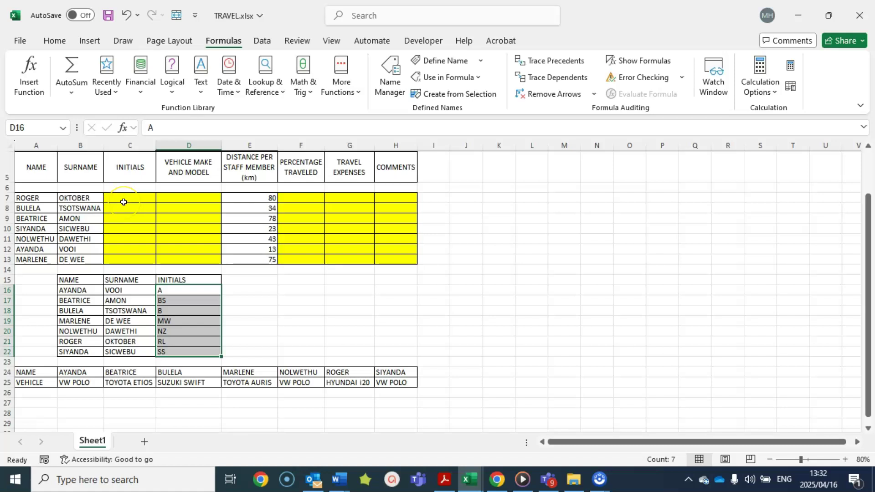
# Trace the first person's name from row 12 to their initial A in D16
pyautogui.click(172, 297)
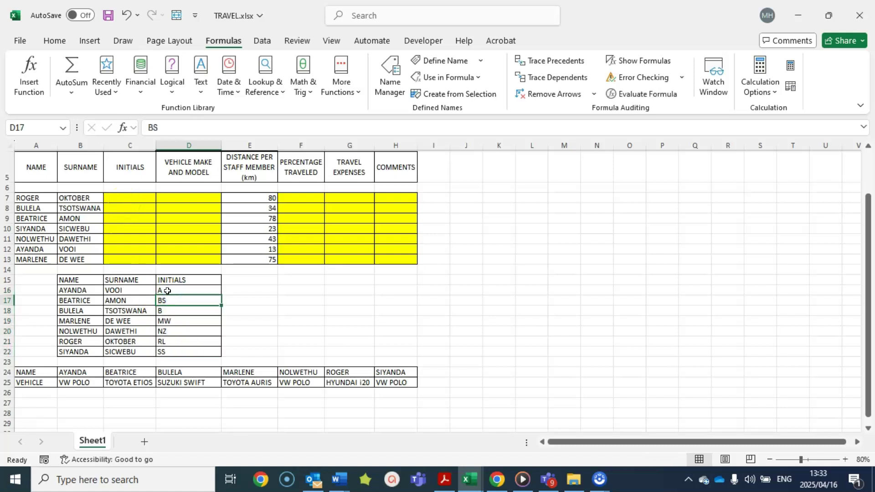
pyautogui.click(167, 291)
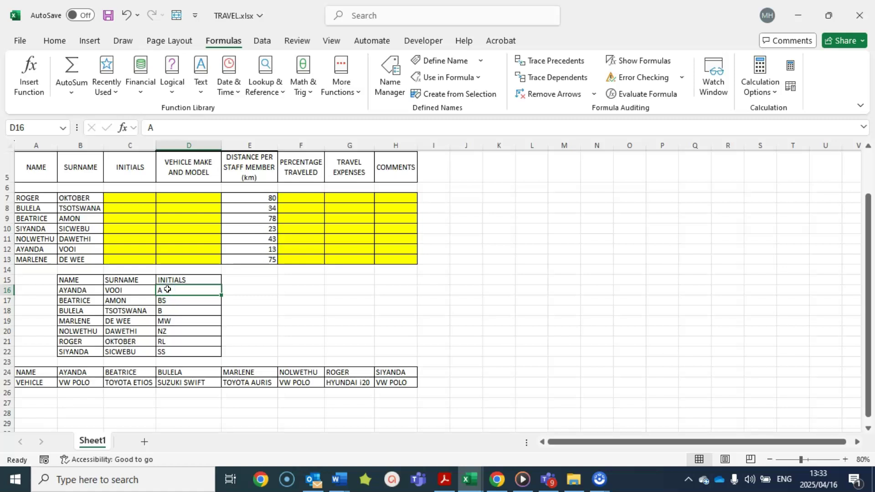
pyautogui.click(176, 295)
pyautogui.click(76, 291)
pyautogui.click(118, 292)
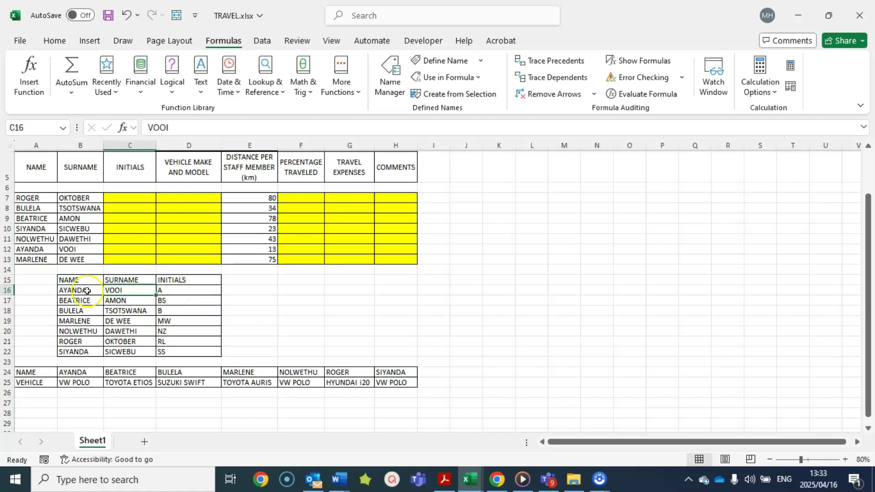
pyautogui.moveTo(87, 290); pyautogui.dragTo(118, 291)
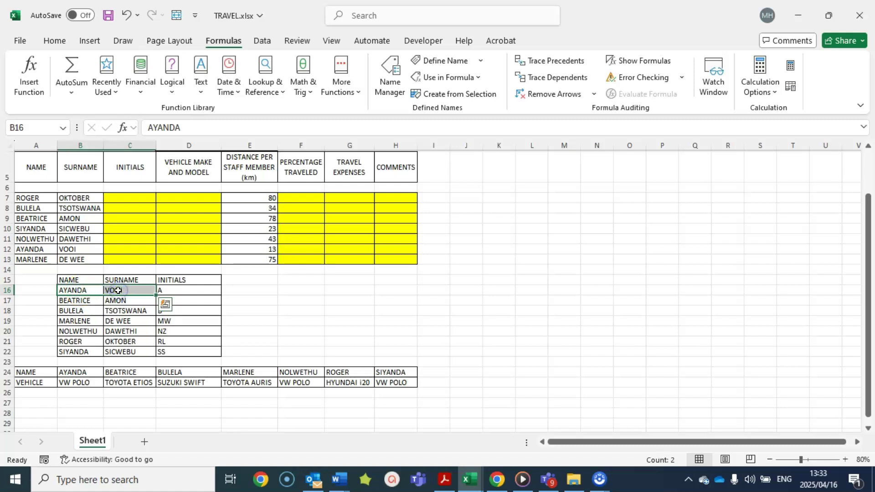
pyautogui.click(172, 292)
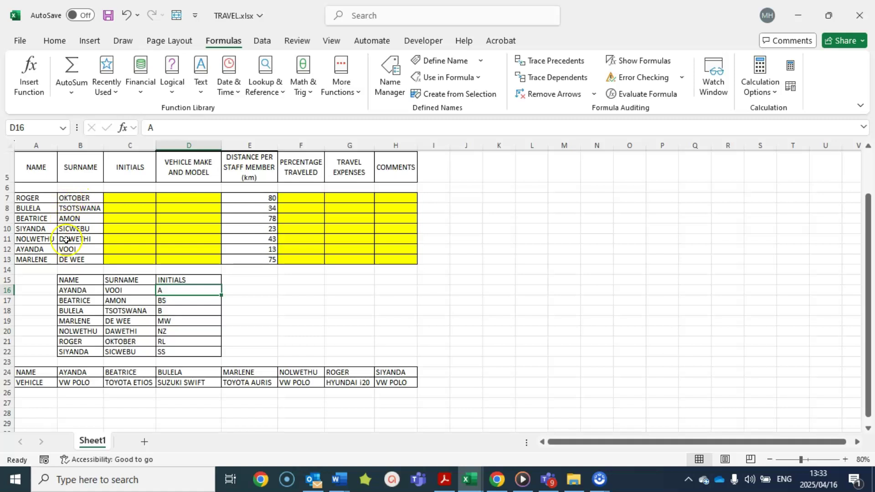
pyautogui.moveTo(30, 247); pyautogui.dragTo(72, 246)
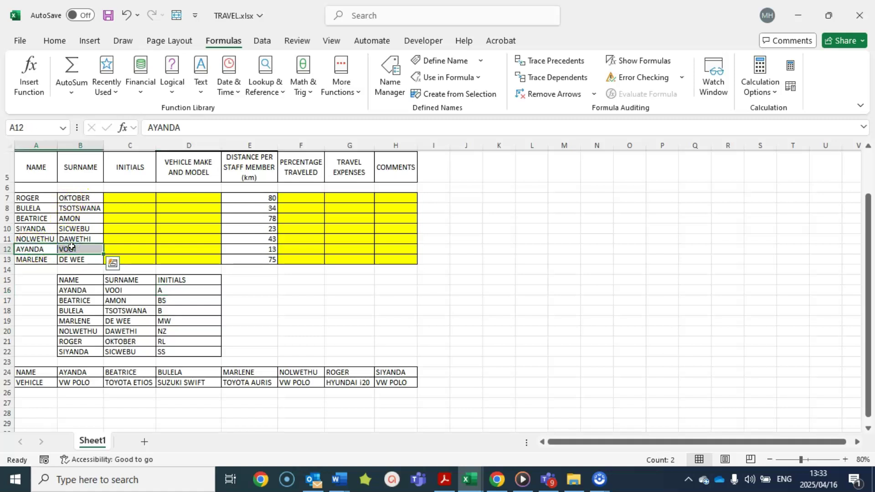
pyautogui.click(169, 291)
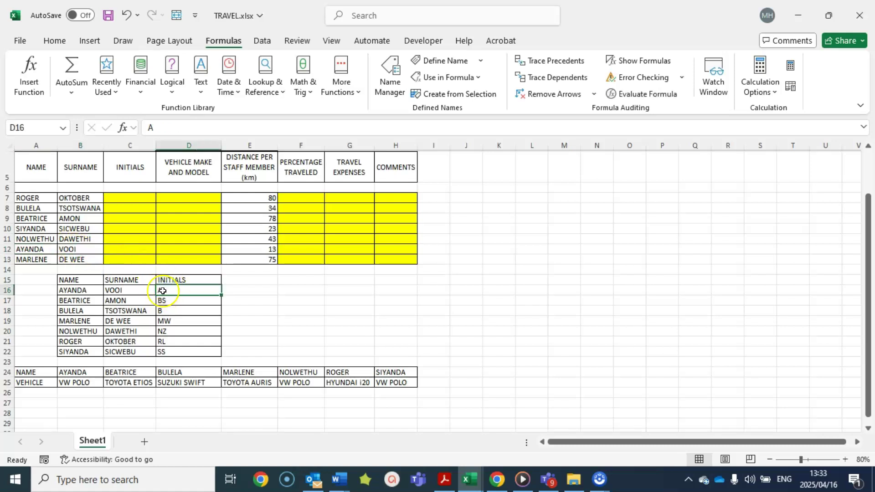
pyautogui.click(125, 249)
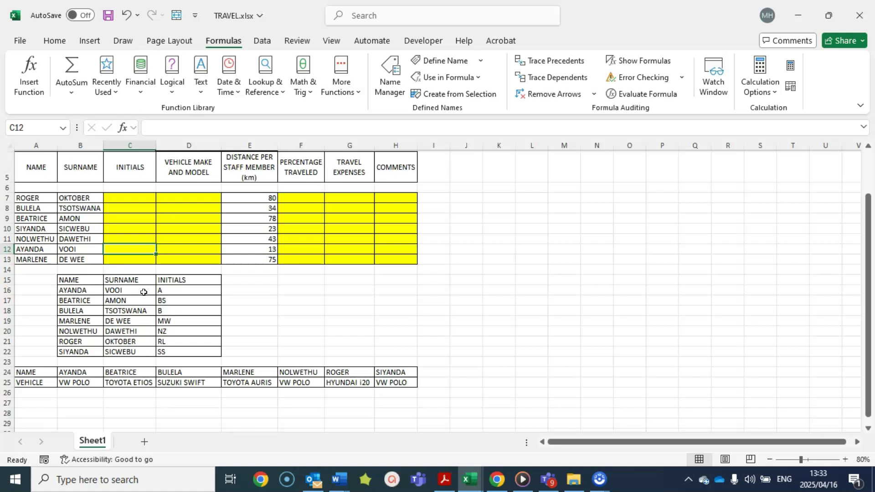
pyautogui.moveTo(78, 280); pyautogui.dragTo(185, 354)
pyautogui.moveTo(33, 371); pyautogui.dragTo(390, 383)
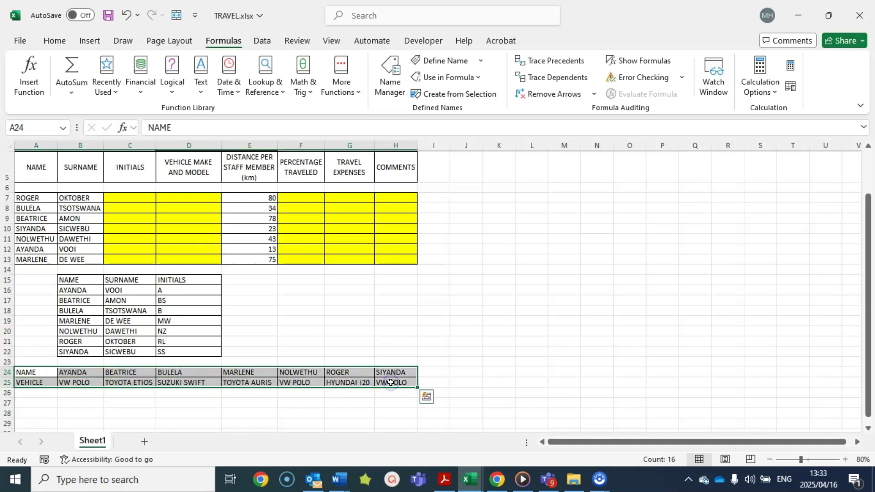
# Highlight items A and B and range B15:D22, then select that table in TRAVEL.xlsx
pyautogui.click(444, 479)
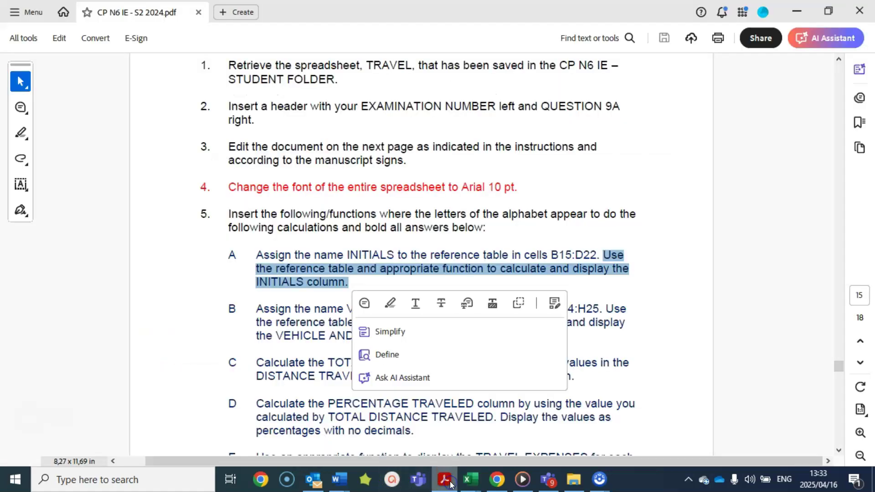
pyautogui.click(441, 222)
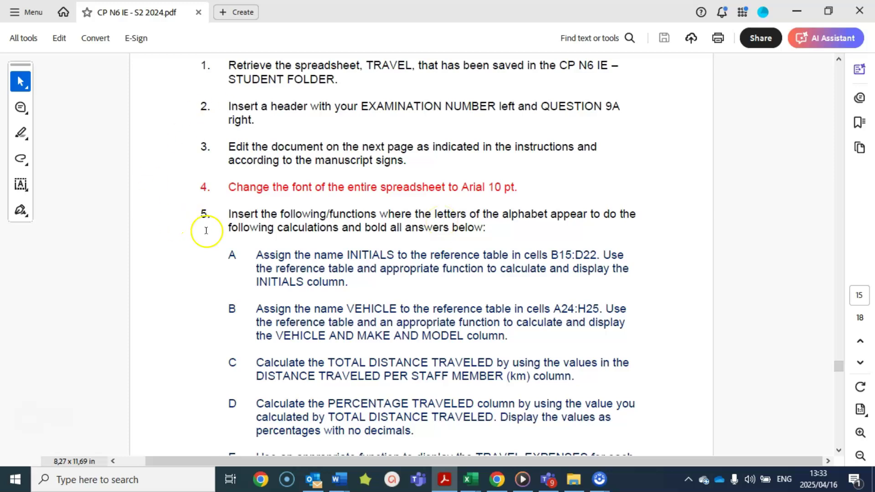
pyautogui.moveTo(231, 256); pyautogui.dragTo(491, 337)
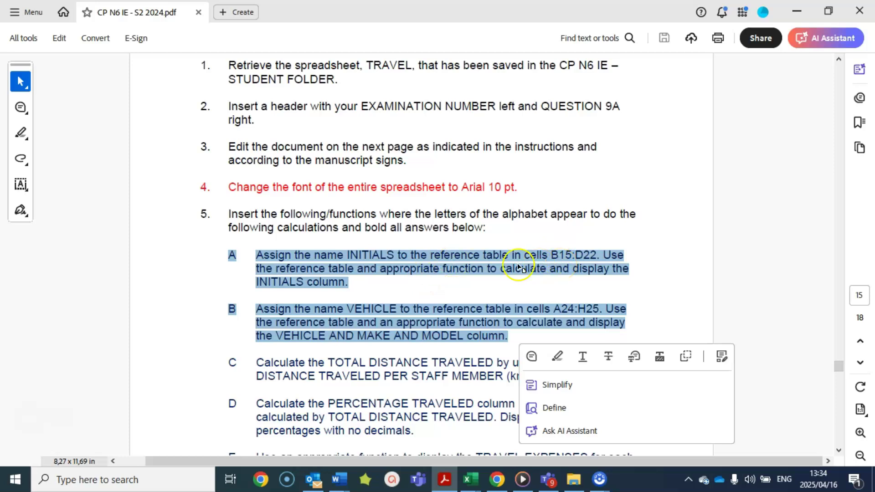
pyautogui.click(474, 263)
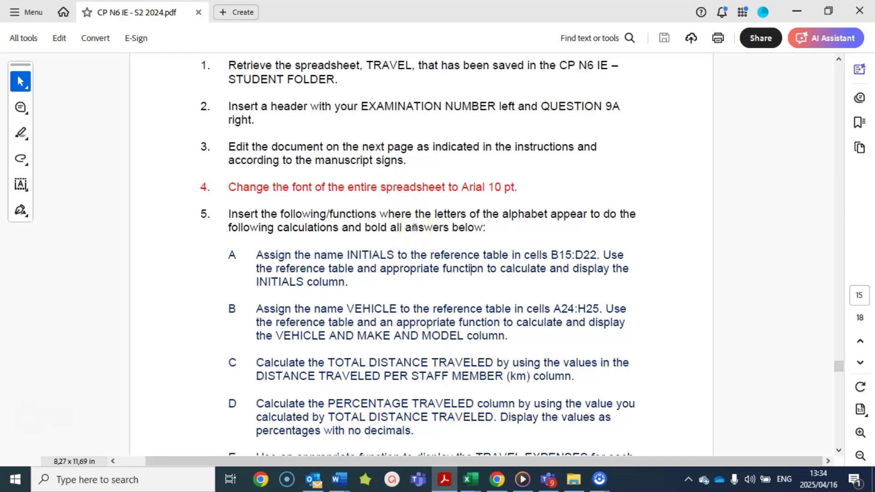
pyautogui.moveTo(551, 255); pyautogui.dragTo(596, 255)
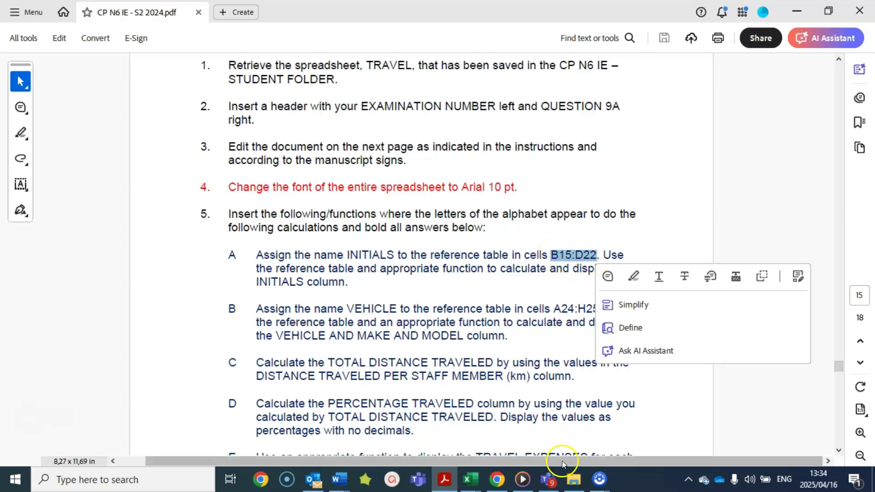
pyautogui.moveTo(469, 476)
pyautogui.click(519, 435)
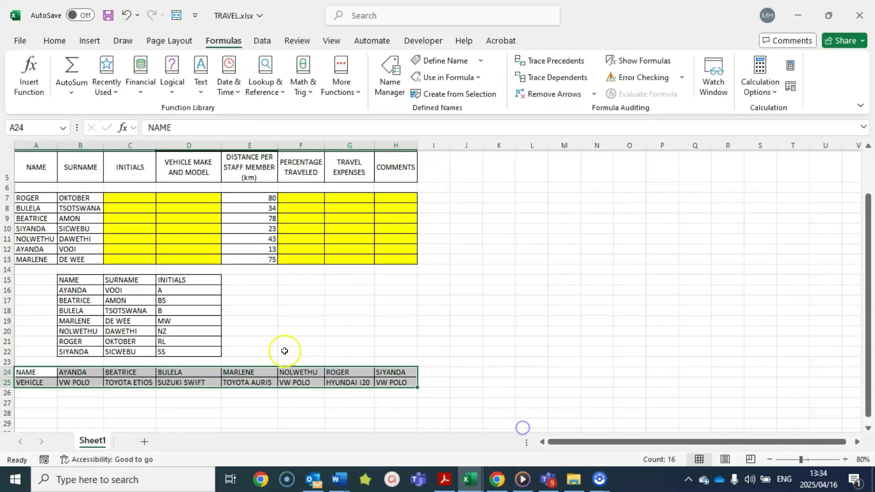
pyautogui.moveTo(94, 279); pyautogui.dragTo(191, 350)
# Highlight the name VEHICLE and range A24:H25 in item B, then return to TRAVEL.xlsx
pyautogui.click(445, 479)
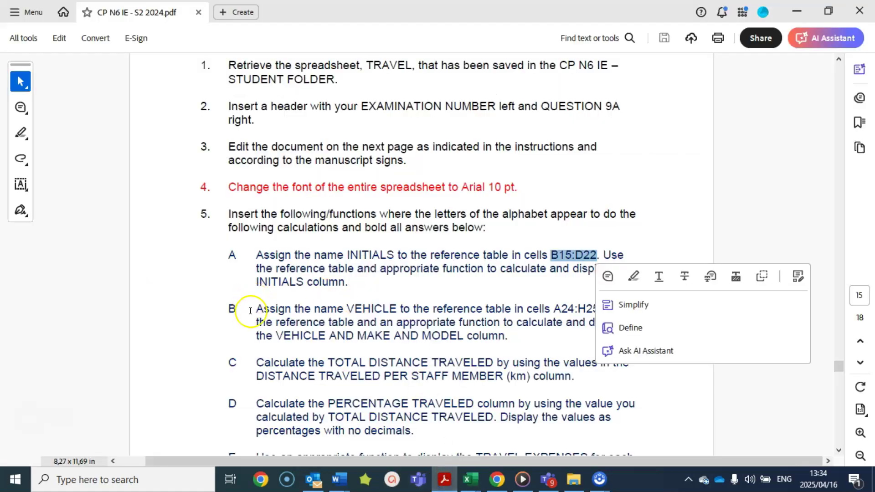
pyautogui.moveTo(347, 309); pyautogui.dragTo(395, 311)
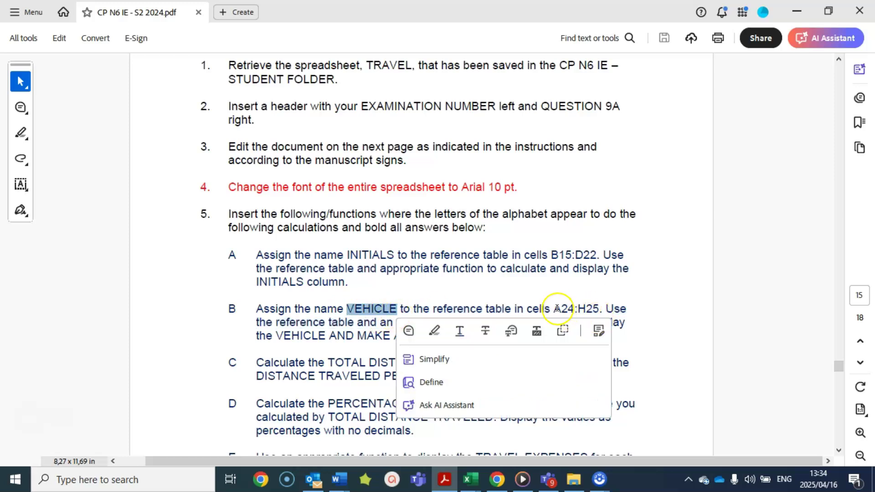
pyautogui.moveTo(552, 309); pyautogui.dragTo(600, 312)
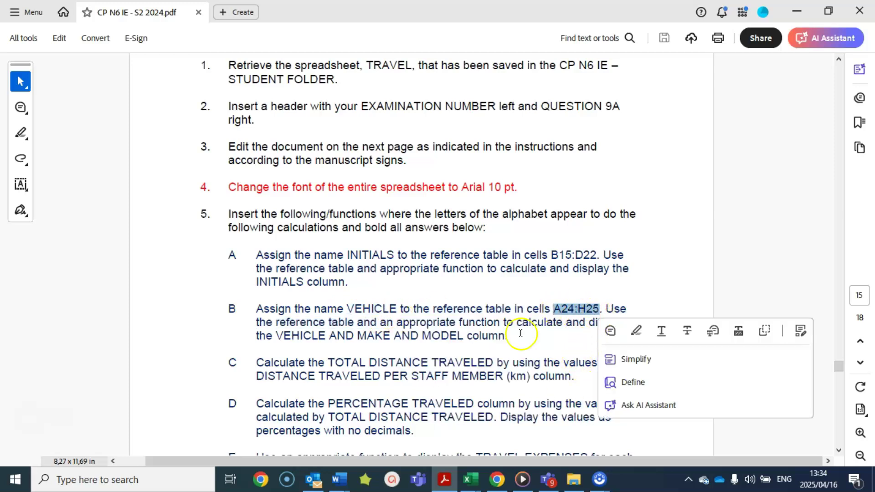
pyautogui.moveTo(470, 480)
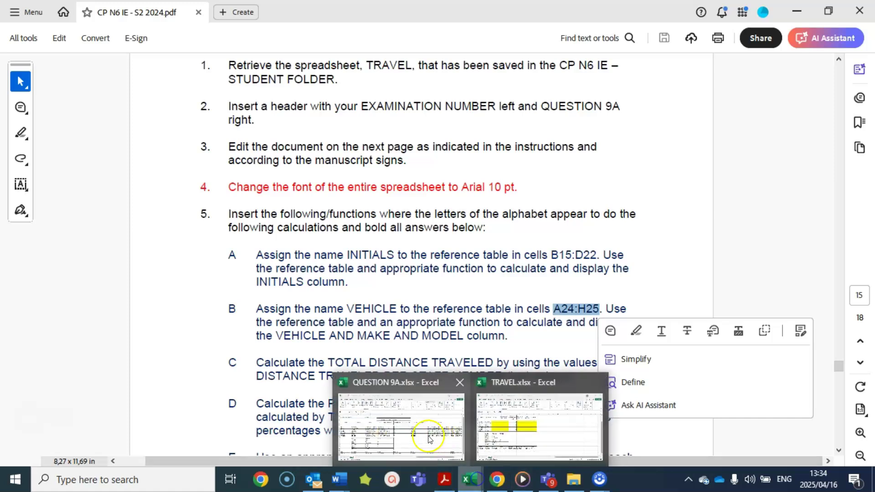
pyautogui.click(500, 429)
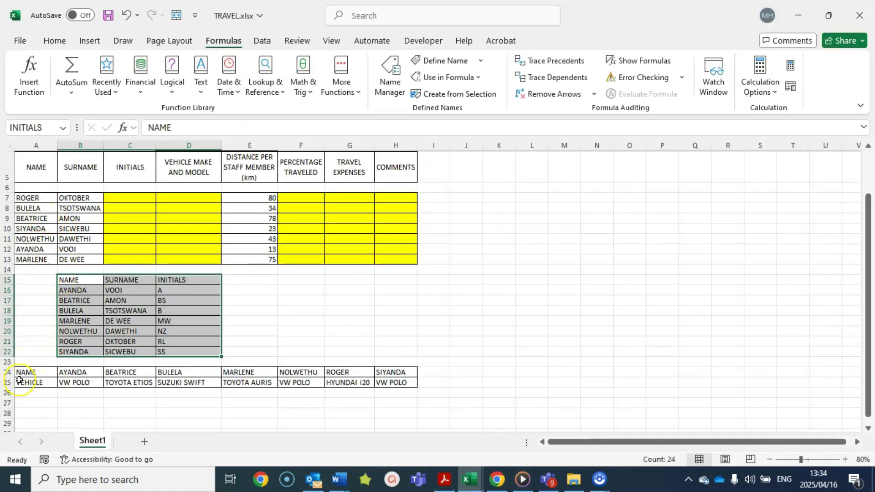
# Locate and select the vehicle table spanning A24:H25
pyautogui.click(36, 146)
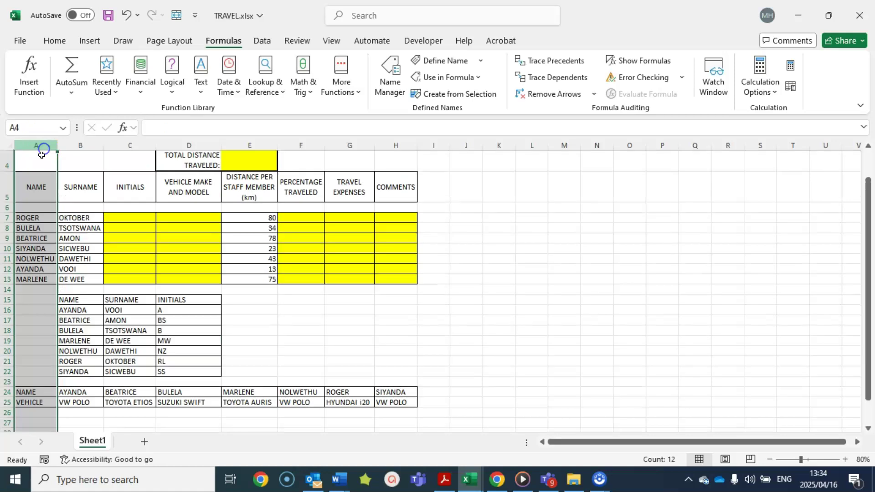
pyautogui.click(34, 391)
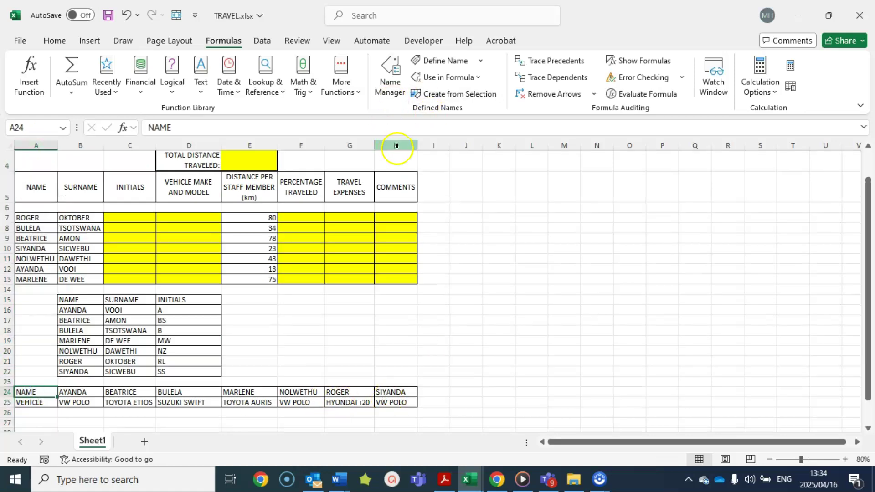
pyautogui.click(396, 146)
pyautogui.click(394, 404)
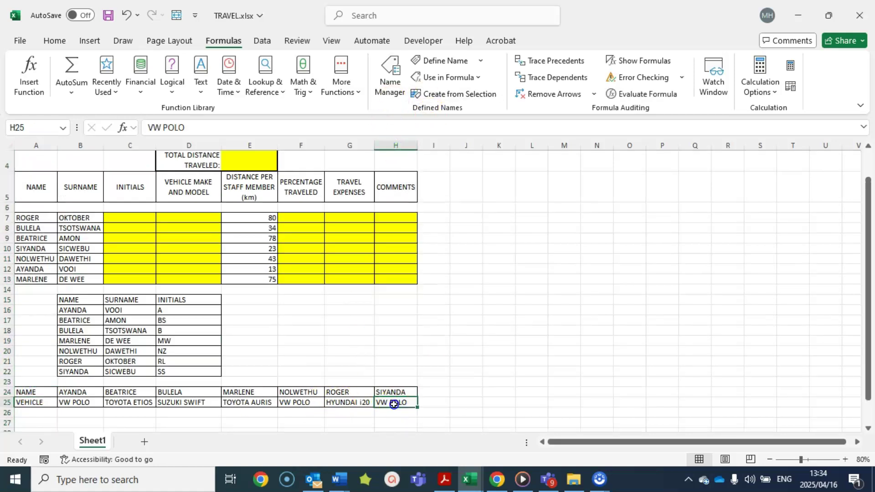
pyautogui.moveTo(25, 392); pyautogui.dragTo(385, 398)
pyautogui.scroll(-2, 281, 352)
pyautogui.scroll(2, 282, 352)
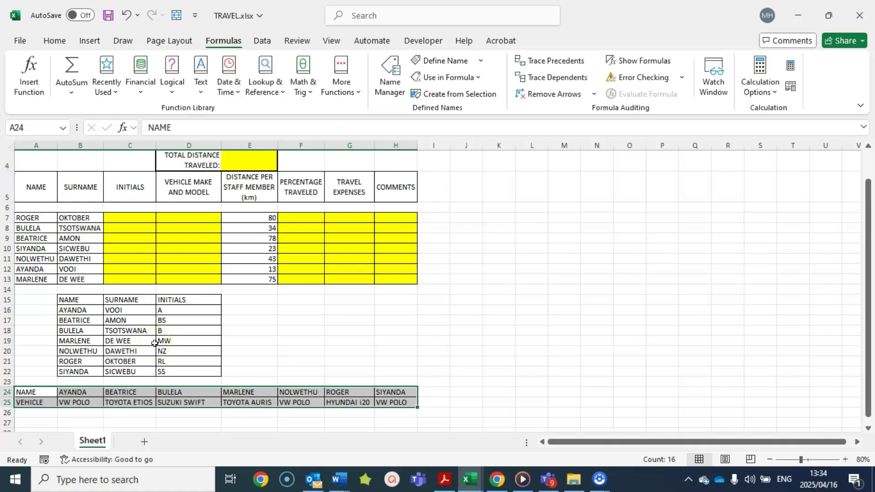
# Select the NAME, SURNAME and INITIALS headings in B15:D15 and show the formatting options
pyautogui.click(121, 330)
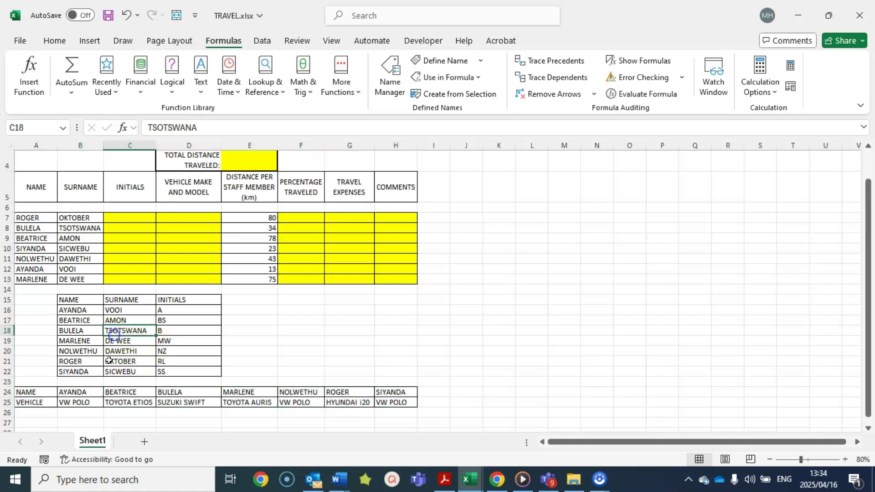
pyautogui.click(123, 390)
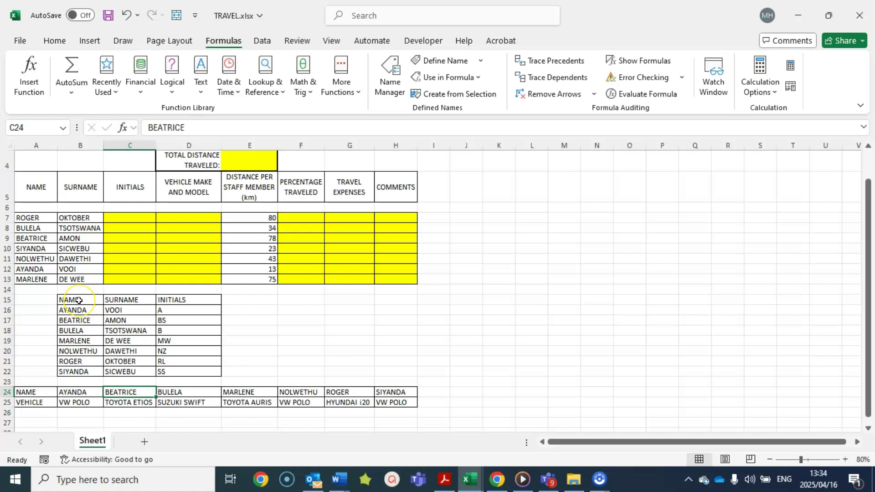
pyautogui.moveTo(79, 300); pyautogui.dragTo(176, 302)
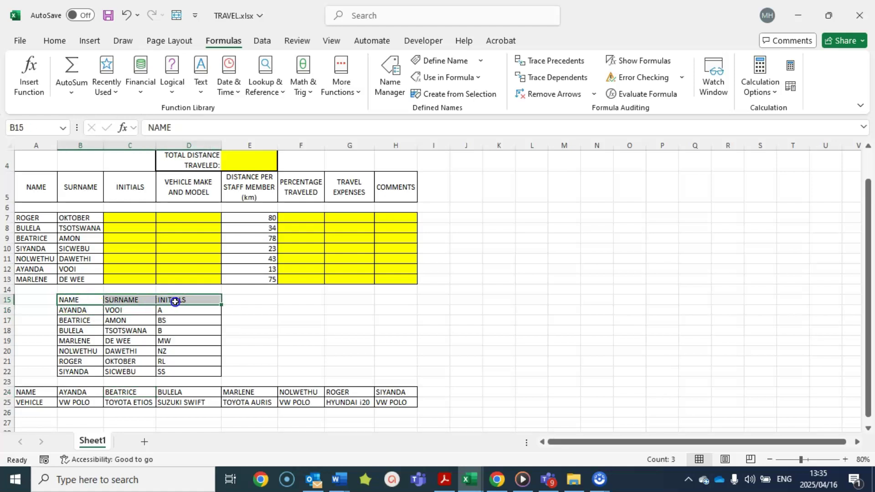
pyautogui.click(55, 41)
# Bold the B15:D15 headings and the NAME and VEHICLE labels in A24:A25
pyautogui.click(89, 85)
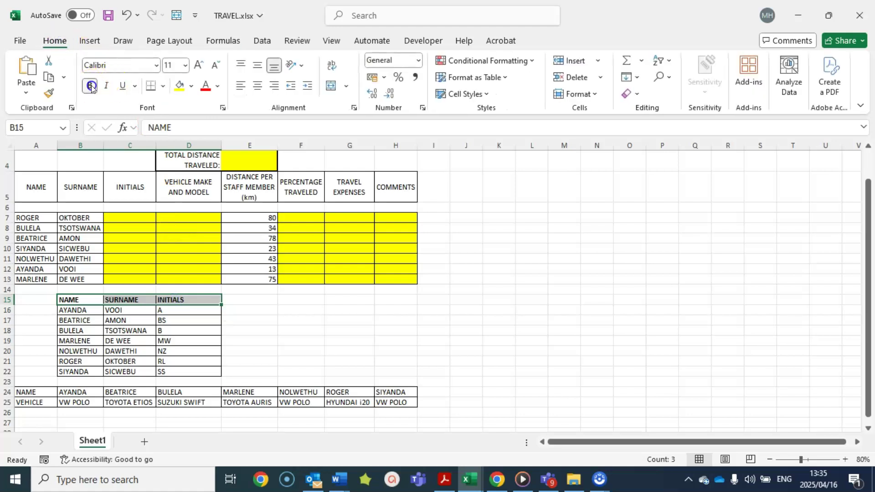
pyautogui.click(291, 330)
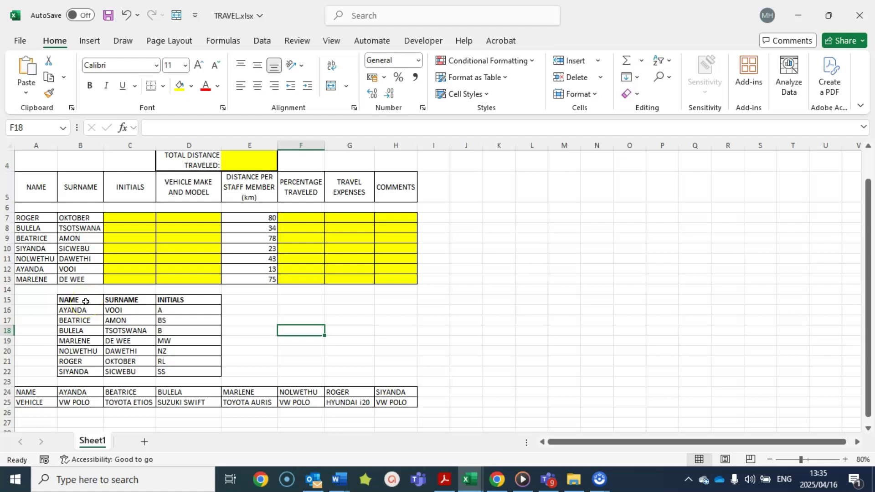
pyautogui.moveTo(85, 301); pyautogui.dragTo(87, 371)
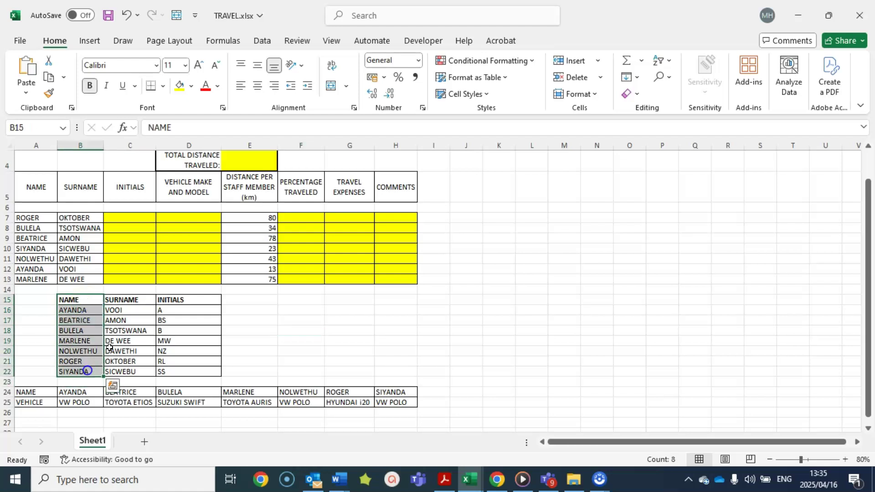
pyautogui.moveTo(121, 301); pyautogui.dragTo(130, 370)
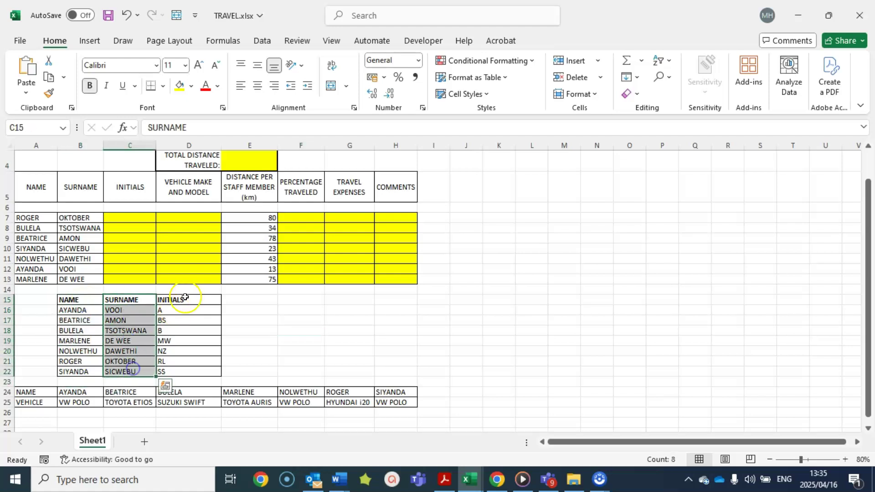
pyautogui.moveTo(184, 298); pyautogui.dragTo(179, 375)
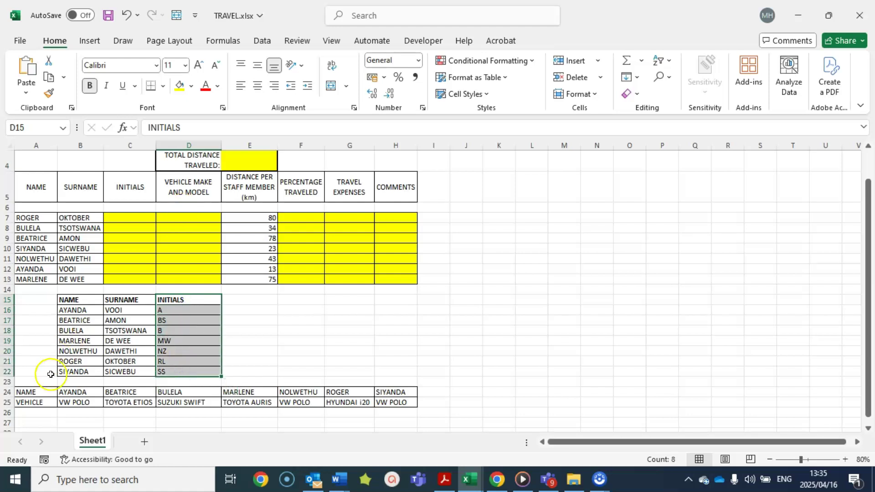
pyautogui.moveTo(28, 392); pyautogui.dragTo(35, 403)
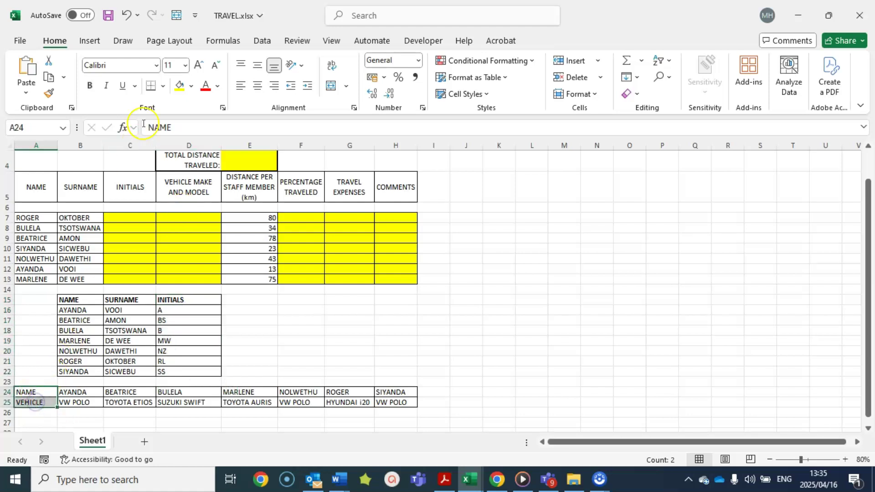
pyautogui.click(88, 86)
pyautogui.click(401, 321)
# Re-check the INITIALS table B15:D22 and the vehicle table A24:H25 by selecting them
pyautogui.scroll(-2, 66, 367)
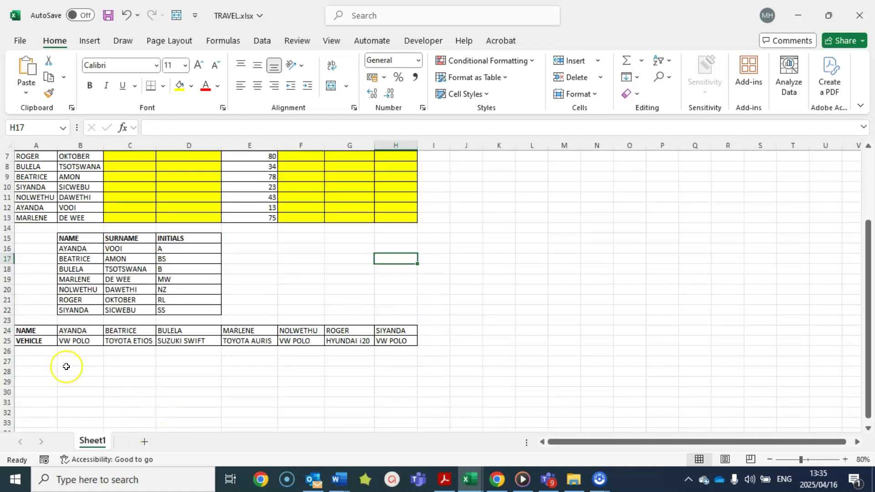
pyautogui.moveTo(31, 331); pyautogui.dragTo(392, 335)
pyautogui.click(36, 341)
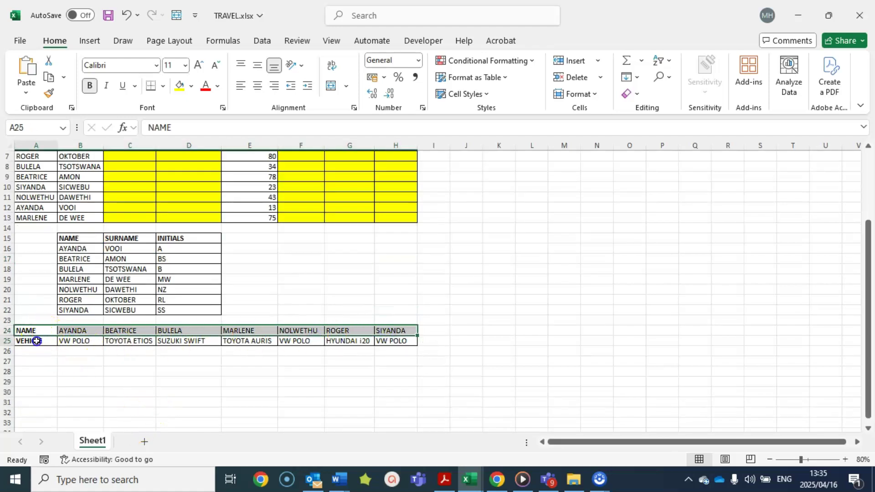
pyautogui.moveTo(37, 341); pyautogui.dragTo(384, 342)
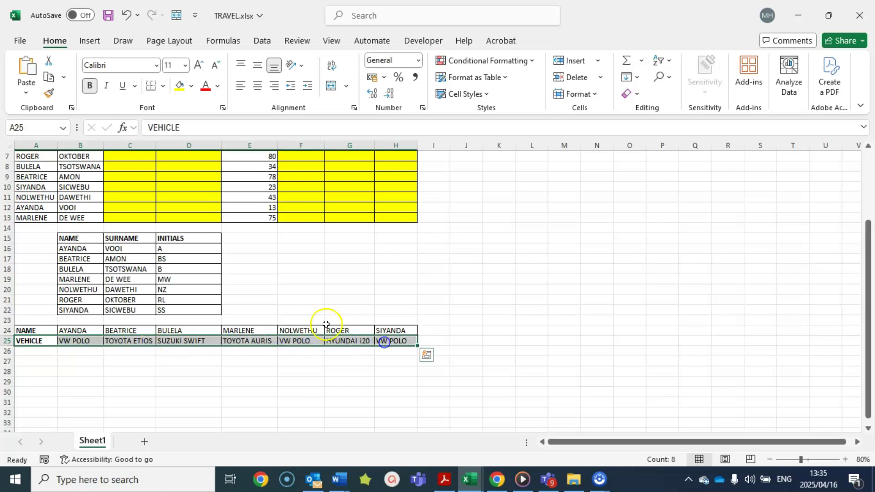
pyautogui.moveTo(80, 239); pyautogui.dragTo(78, 315)
pyautogui.moveTo(129, 238); pyautogui.dragTo(128, 314)
pyautogui.click(273, 271)
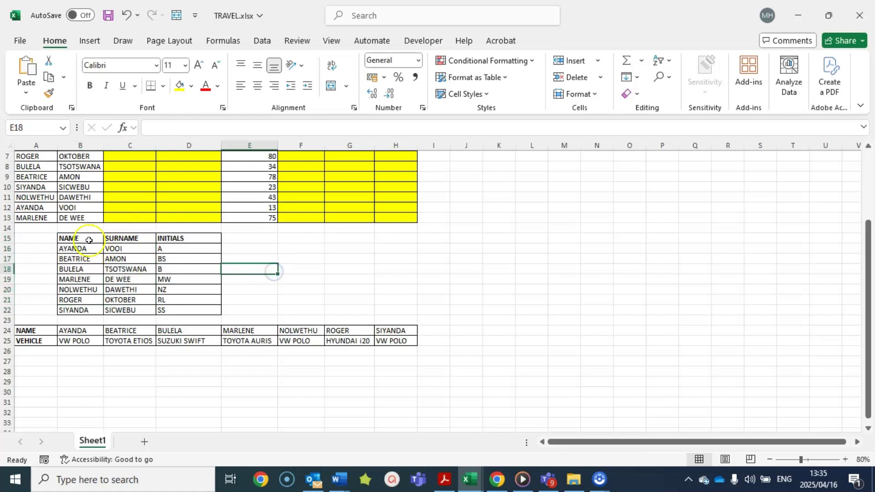
pyautogui.moveTo(89, 240); pyautogui.dragTo(189, 308)
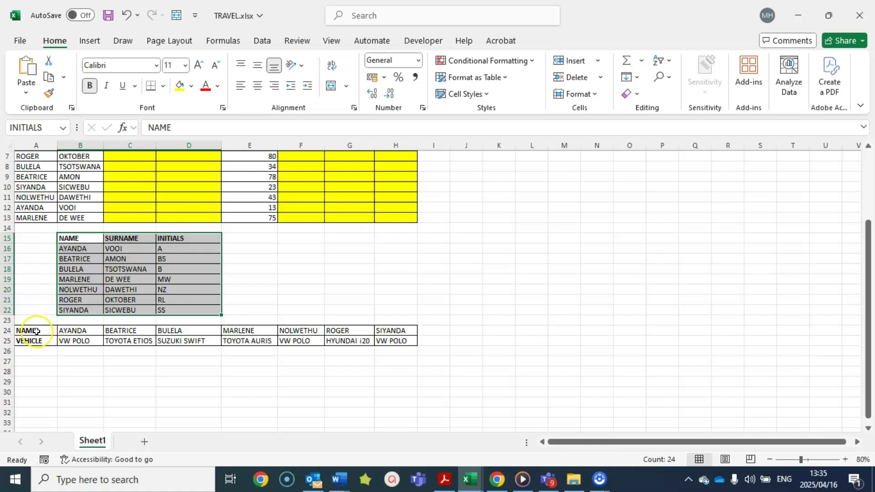
pyautogui.moveTo(42, 332); pyautogui.dragTo(379, 343)
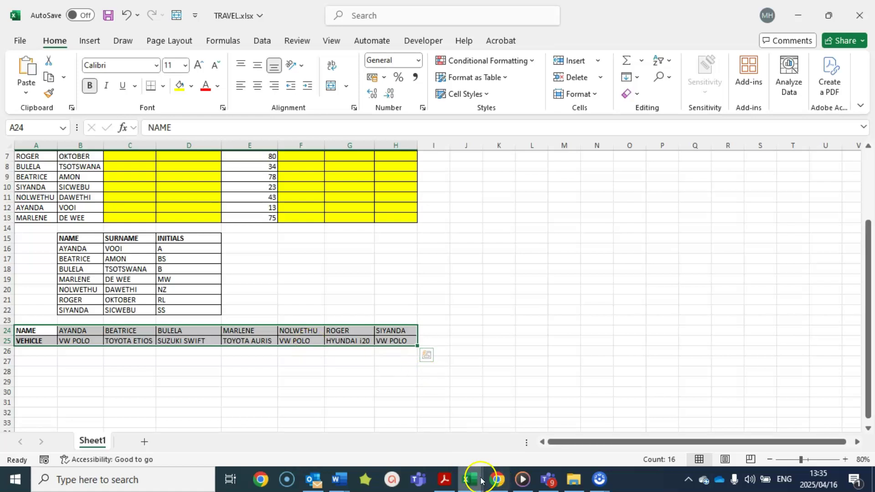
pyautogui.click(444, 481)
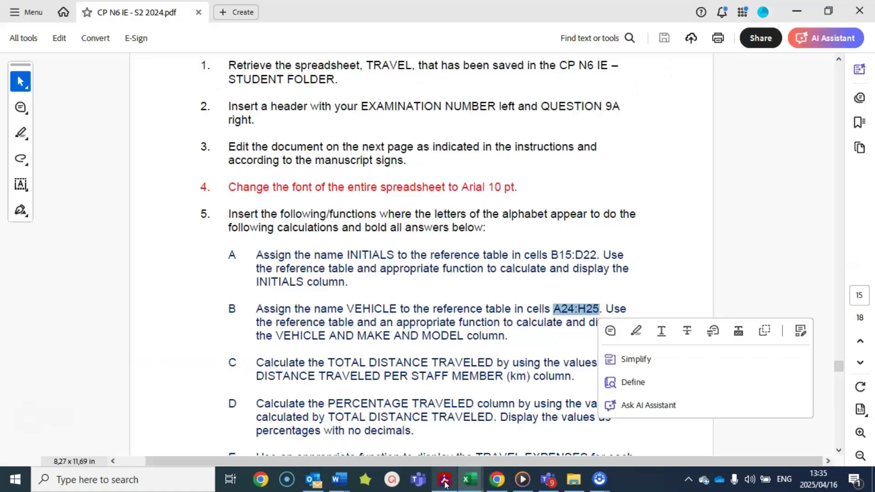
# Highlight item A's instruction to name the INITIALS table and to calculate the INITIALS column
pyautogui.click(322, 261)
pyautogui.moveTo(254, 255); pyautogui.dragTo(600, 254)
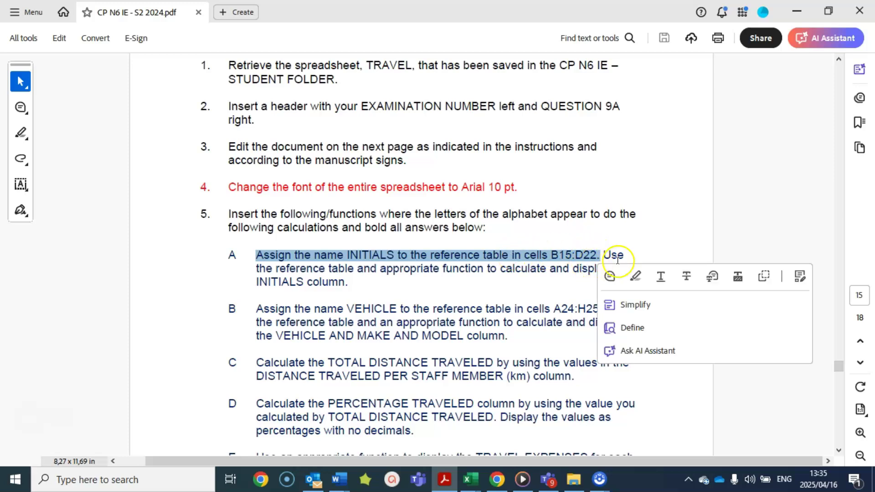
pyautogui.click(446, 306)
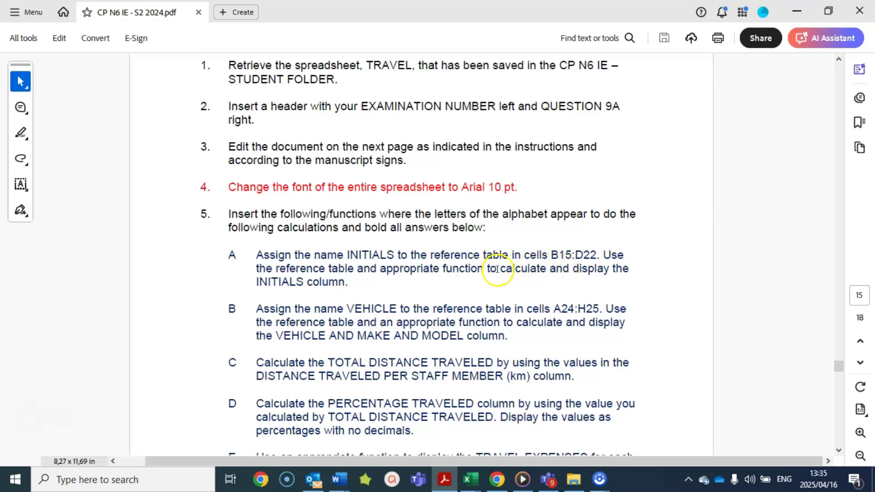
pyautogui.moveTo(497, 269); pyautogui.dragTo(303, 283)
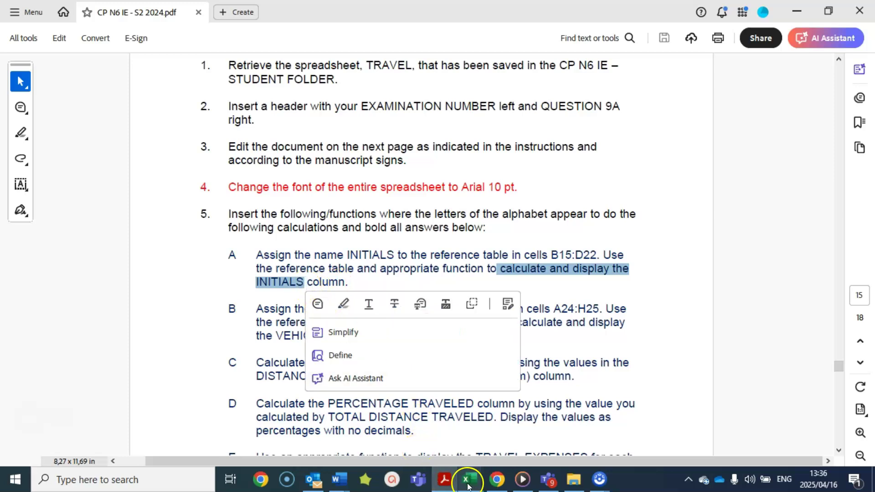
pyautogui.moveTo(471, 483)
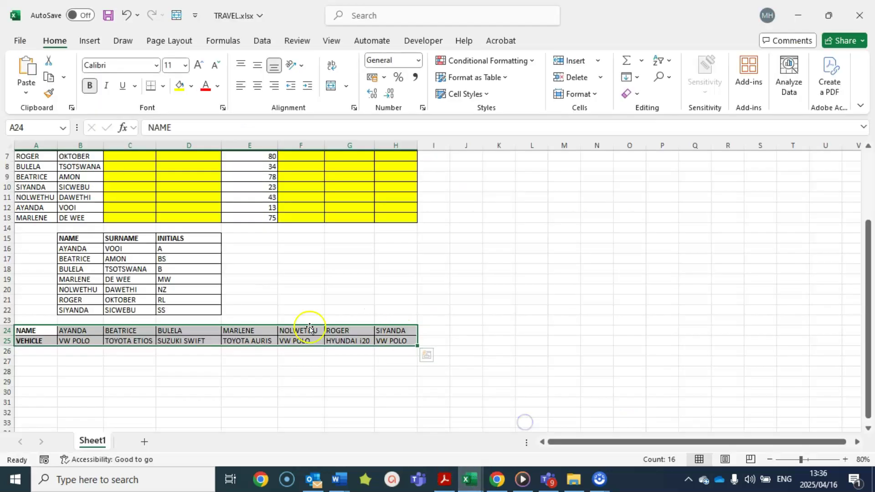
# Highlight the INITIALS reference table B16:D22, then select cell C7 for the first formula
pyautogui.moveTo(75, 238); pyautogui.dragTo(193, 306)
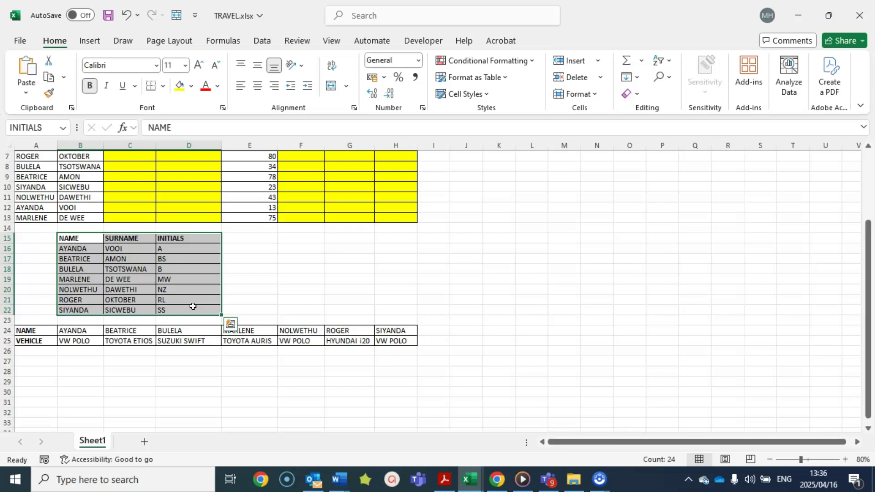
pyautogui.click(191, 275)
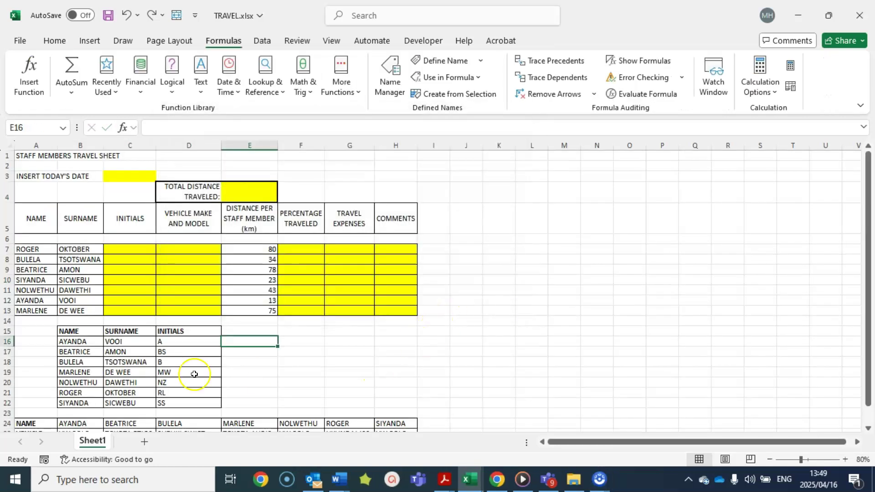
pyautogui.moveTo(72, 341); pyautogui.dragTo(181, 406)
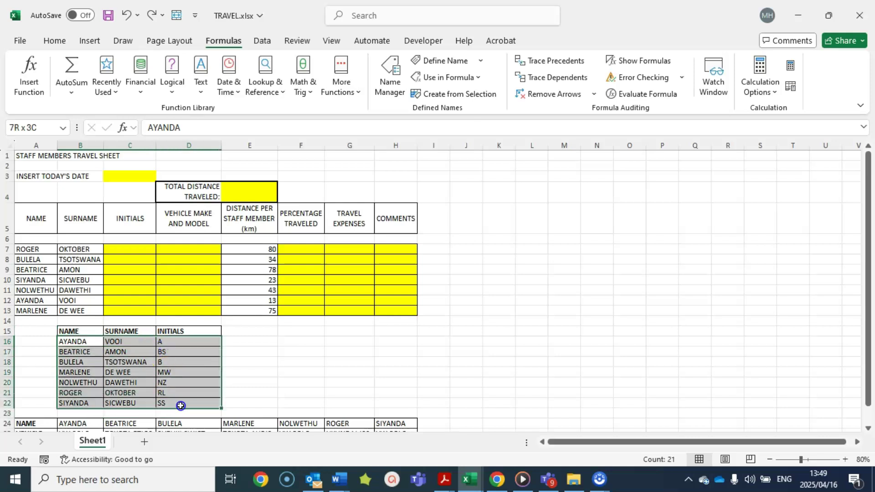
pyautogui.click(289, 361)
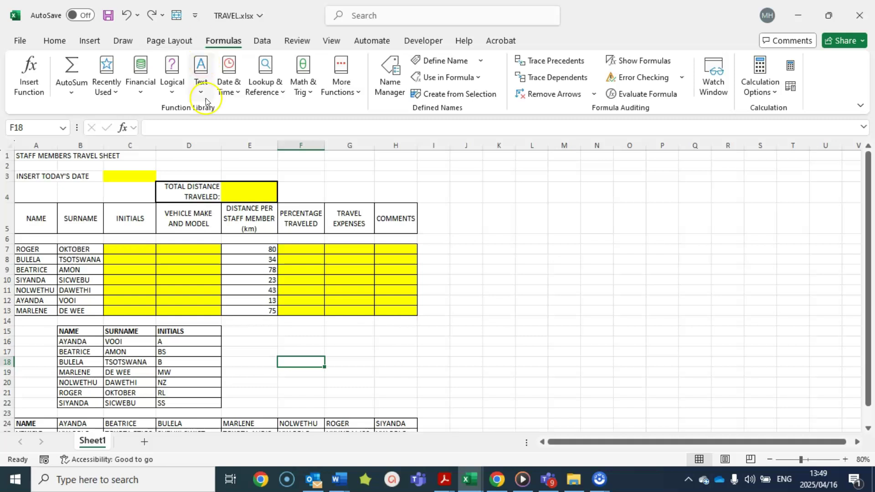
pyautogui.click(124, 247)
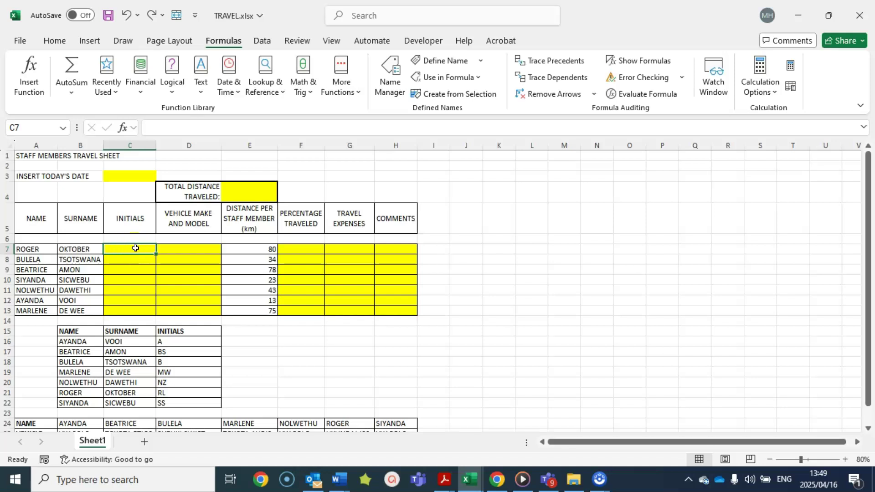
# Find VLOOKUP through Insert Function and accept it for cell C7
pyautogui.click(217, 45)
pyautogui.click(26, 70)
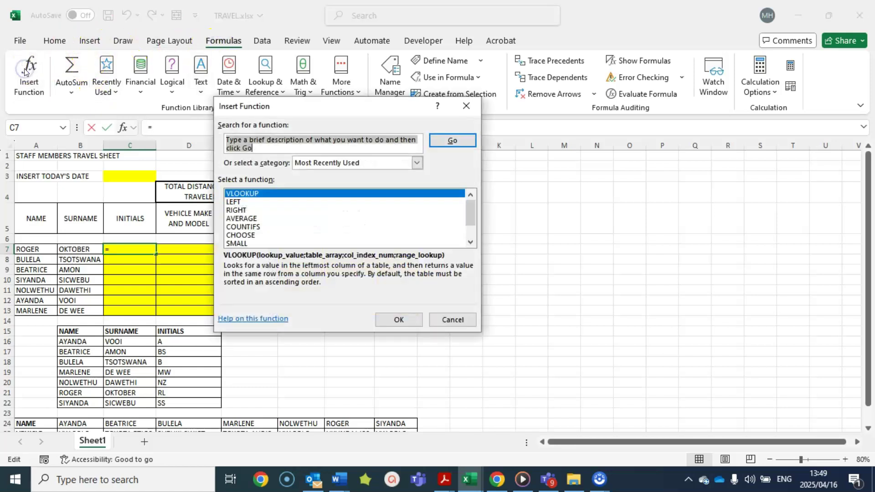
pyautogui.write('VLOOKUP')
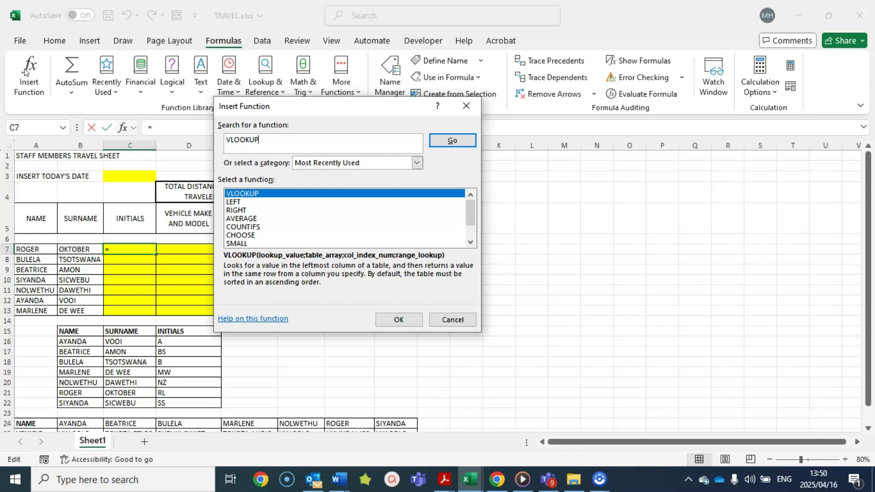
pyautogui.press('Return')
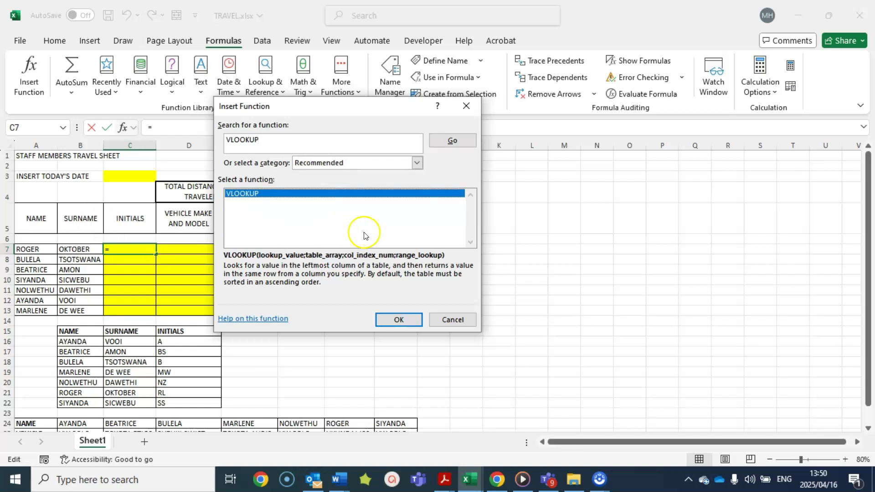
pyautogui.click(408, 320)
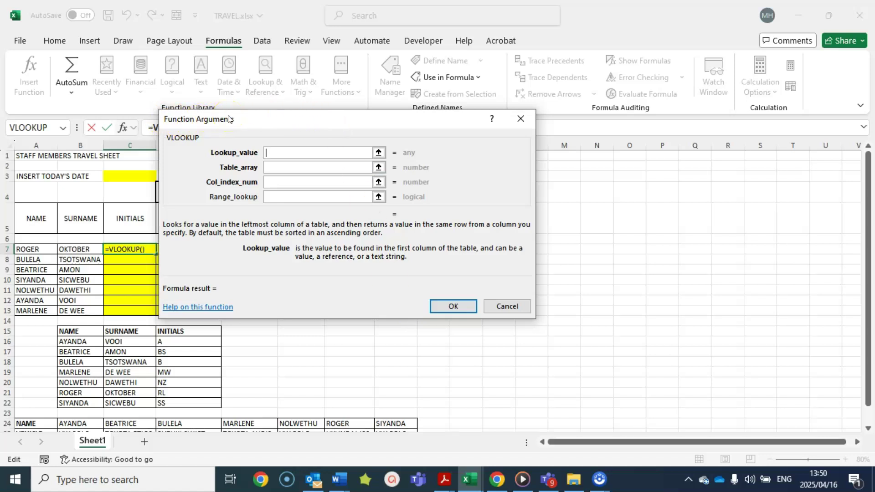
# Step through the Lookup_value, Table_array, Col_index_num and Range_lookup boxes, ending back in Lookup_value
pyautogui.click(247, 155)
pyautogui.click(283, 166)
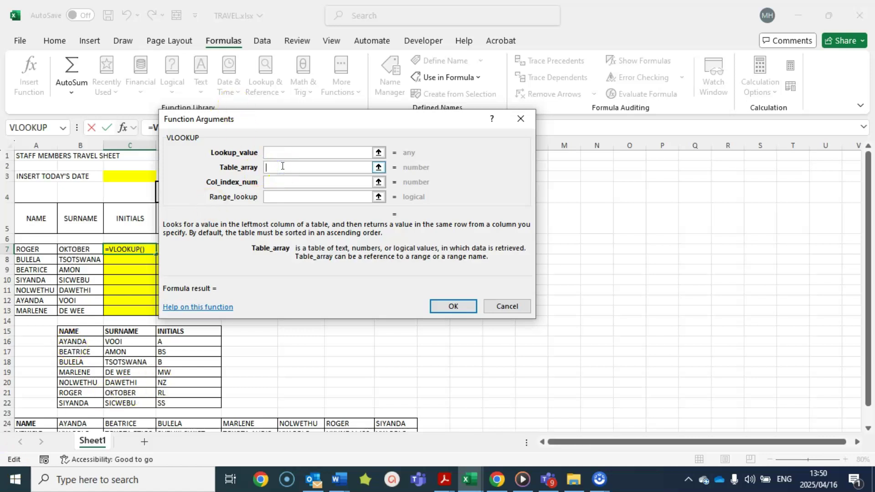
pyautogui.click(283, 181)
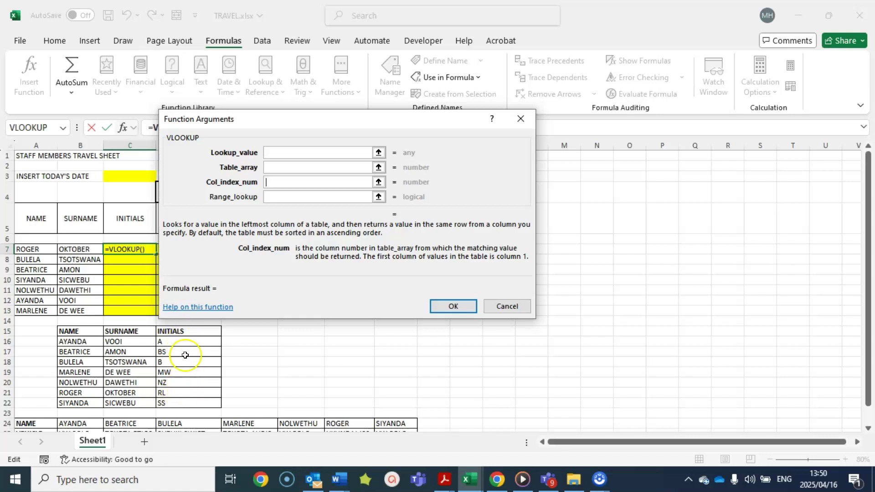
pyautogui.click(271, 196)
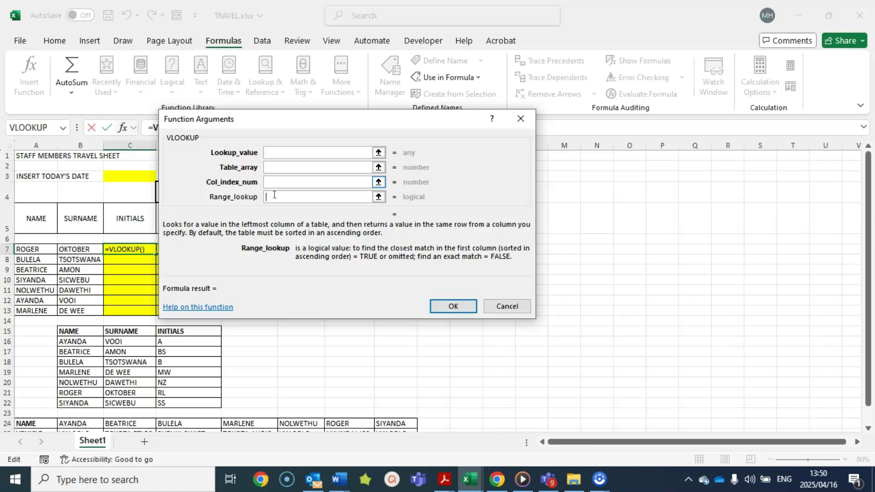
pyautogui.click(273, 153)
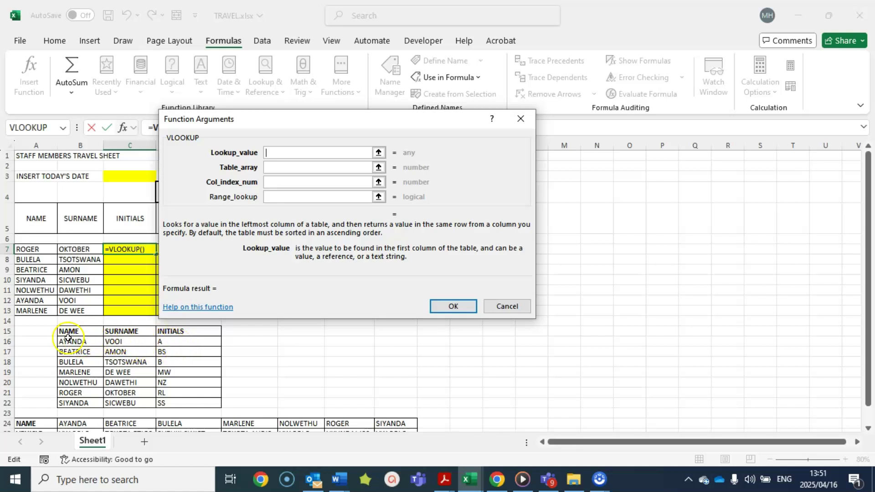
pyautogui.scroll(-2, 69, 341)
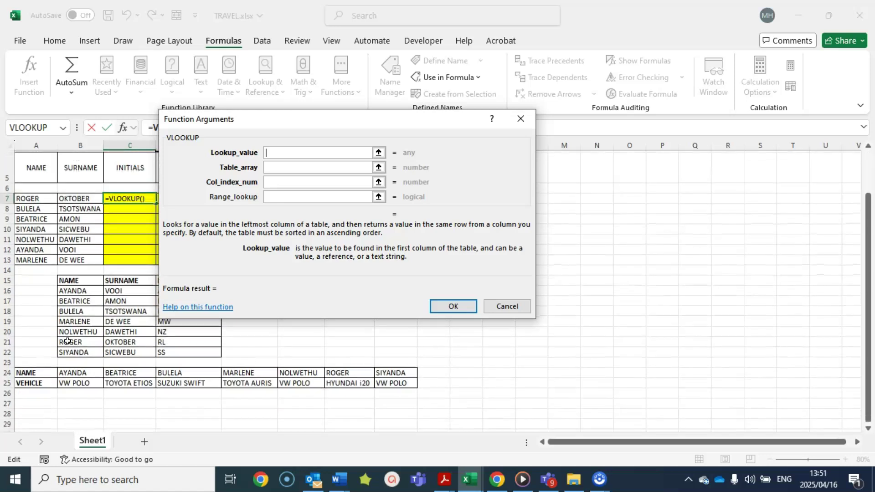
pyautogui.scroll(2, 73, 342)
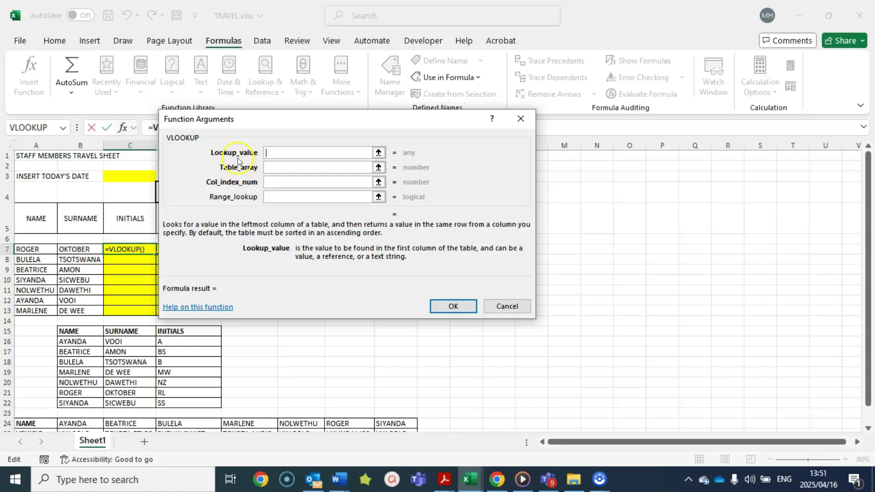
# Fill the VLOOKUP with A7, INITIALS, column 3 and match 0 so C7 shows RL
pyautogui.click(34, 249)
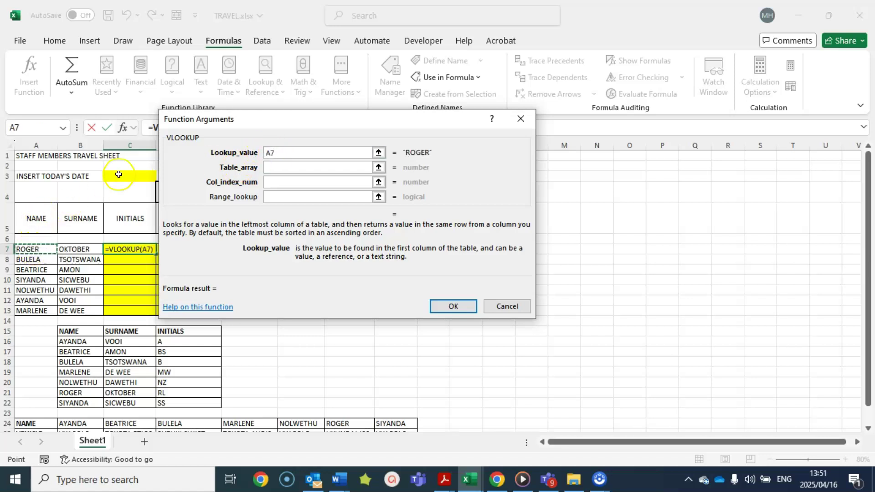
pyautogui.click(270, 167)
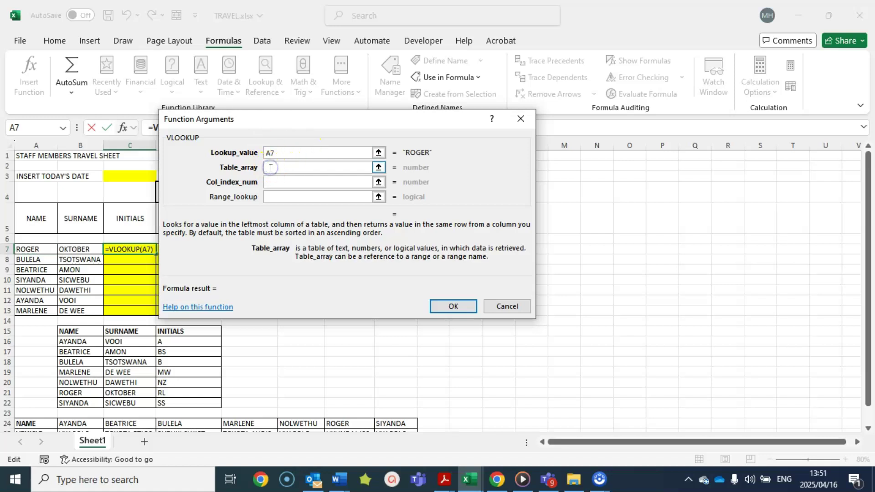
pyautogui.write('INIT')
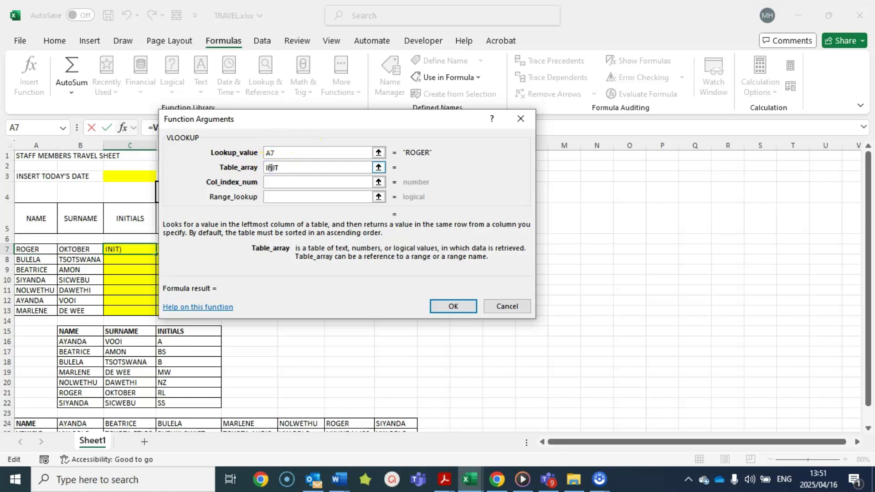
pyautogui.write('IALS')
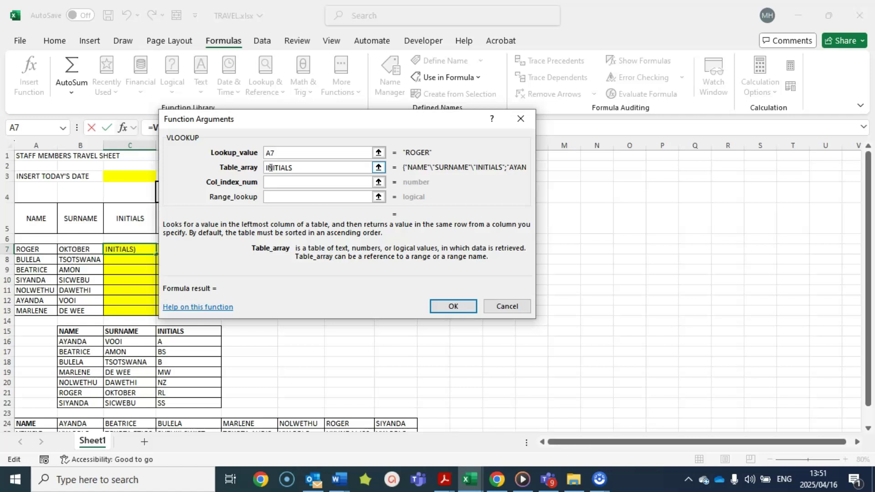
pyautogui.click(274, 184)
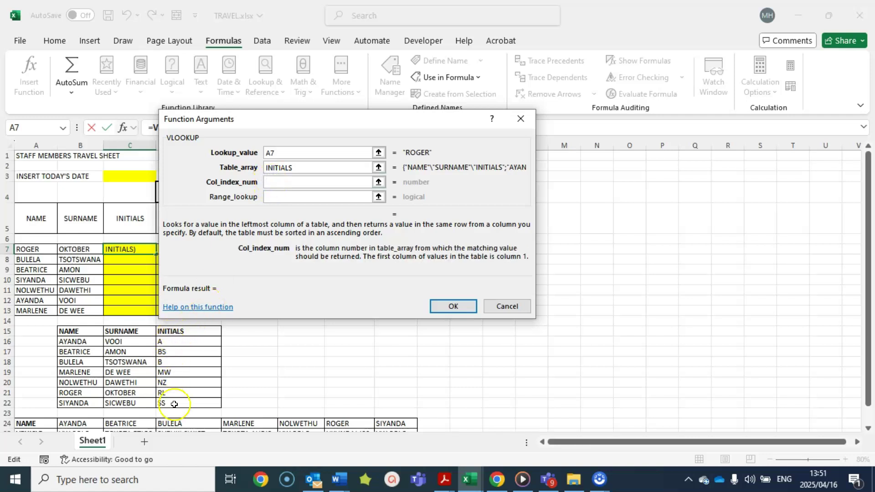
pyautogui.write('3')
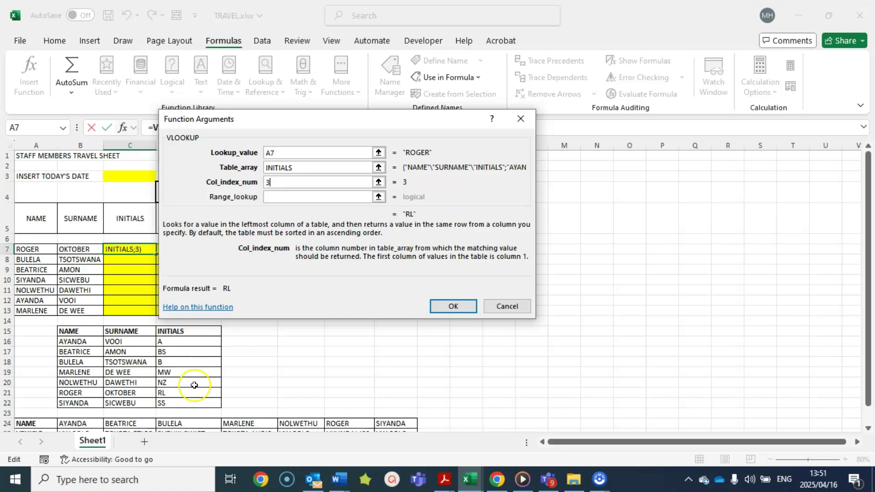
pyautogui.click(279, 197)
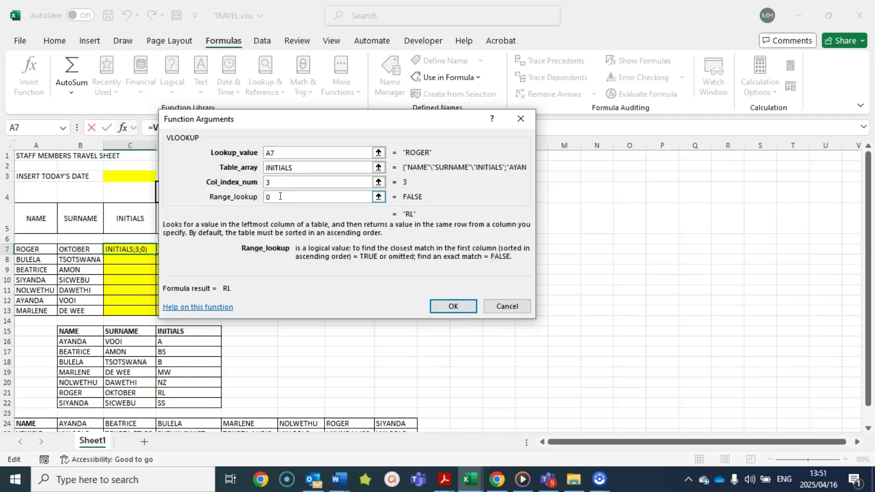
pyautogui.click(446, 314)
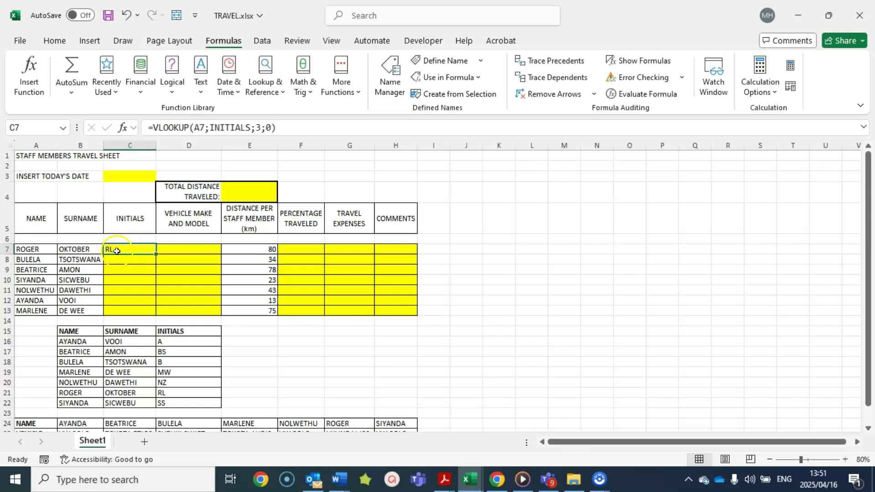
pyautogui.doubleClick(156, 252)
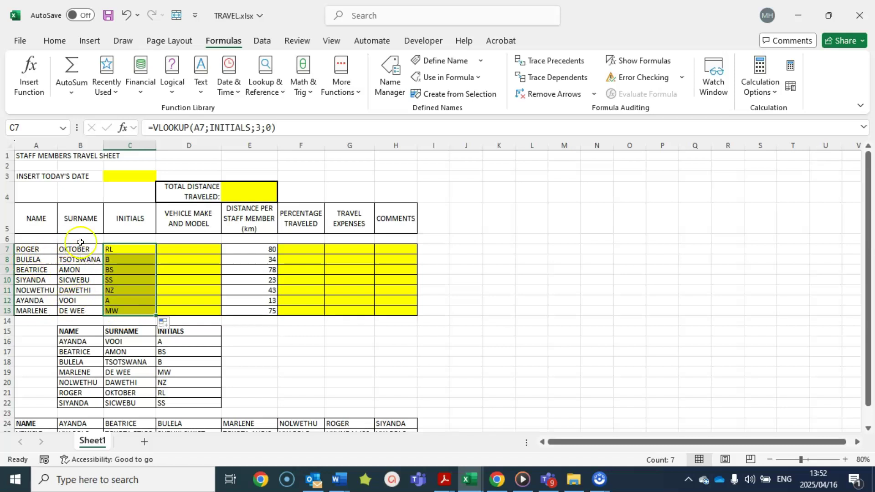
pyautogui.click(114, 301)
pyautogui.click(167, 342)
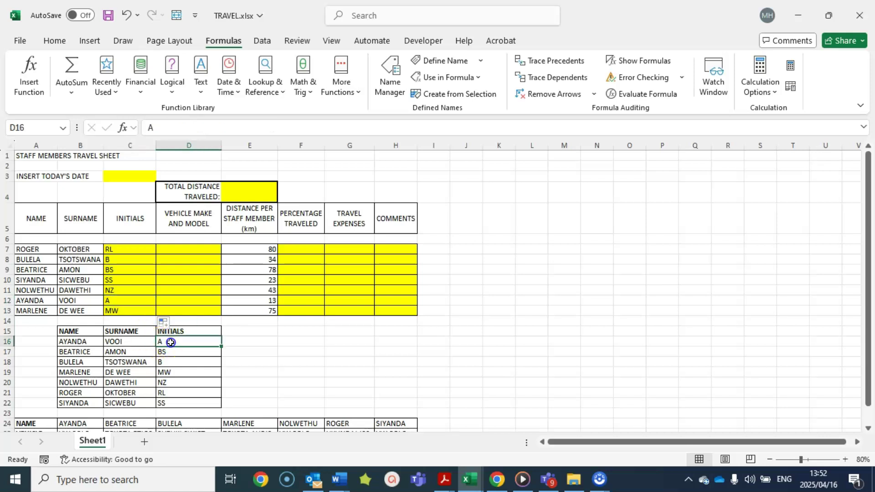
pyautogui.click(125, 251)
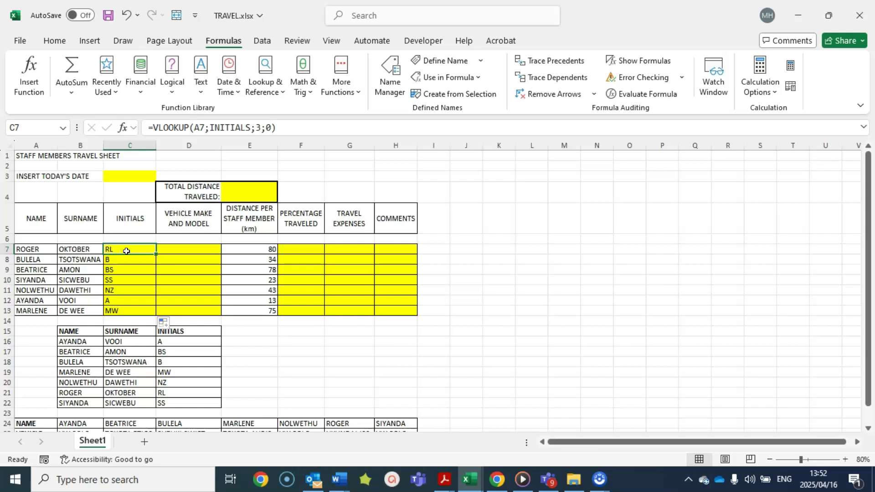
pyautogui.click(169, 393)
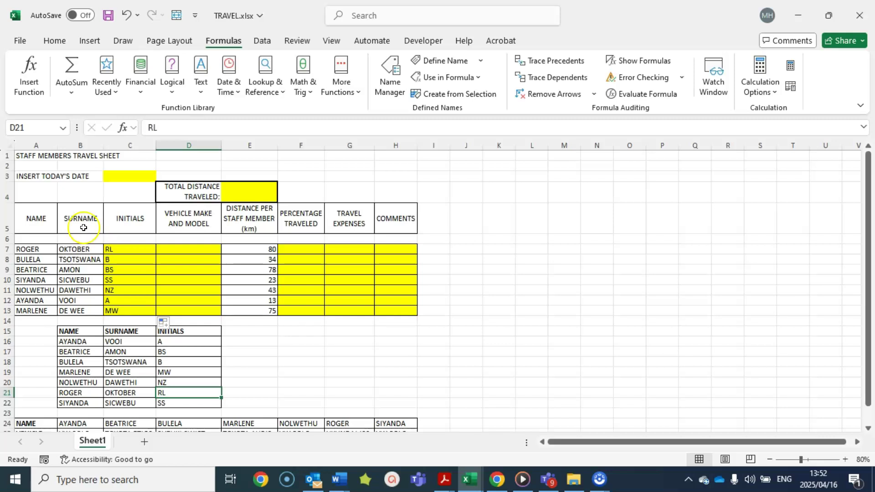
pyautogui.moveTo(445, 481)
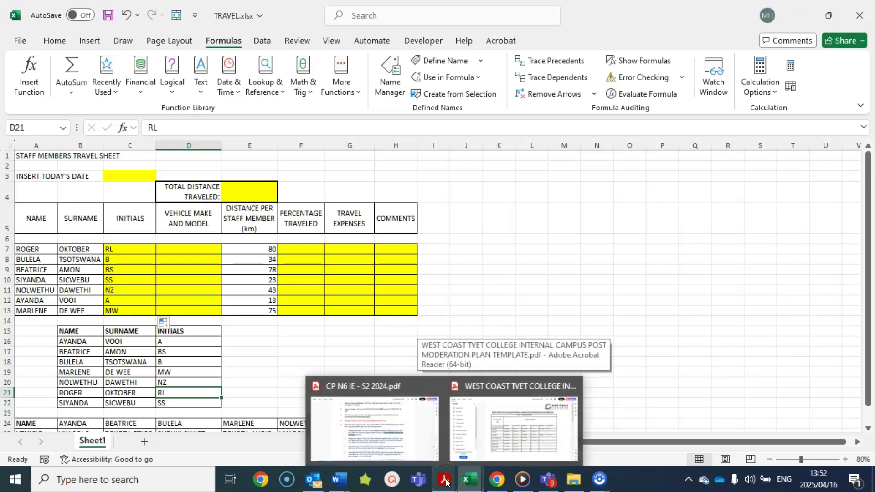
# Close the college moderation plan PDF and open the CP N6 IE question paper
pyautogui.click(446, 481)
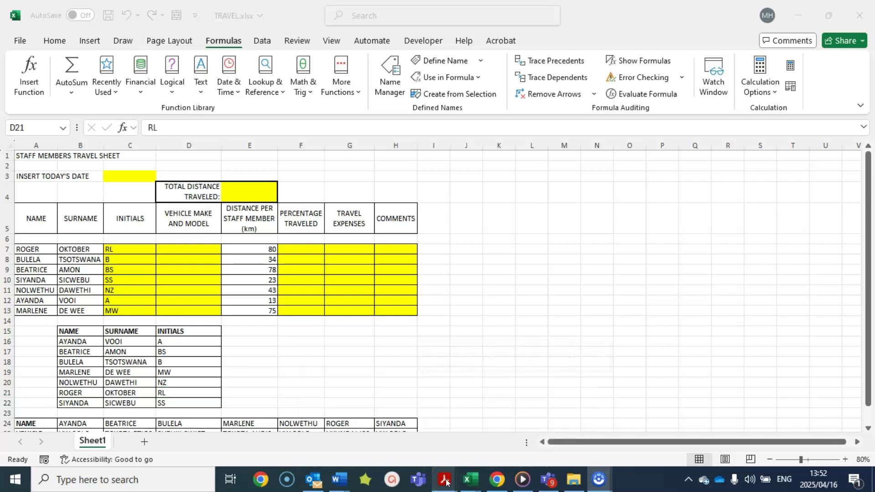
pyautogui.moveTo(446, 482)
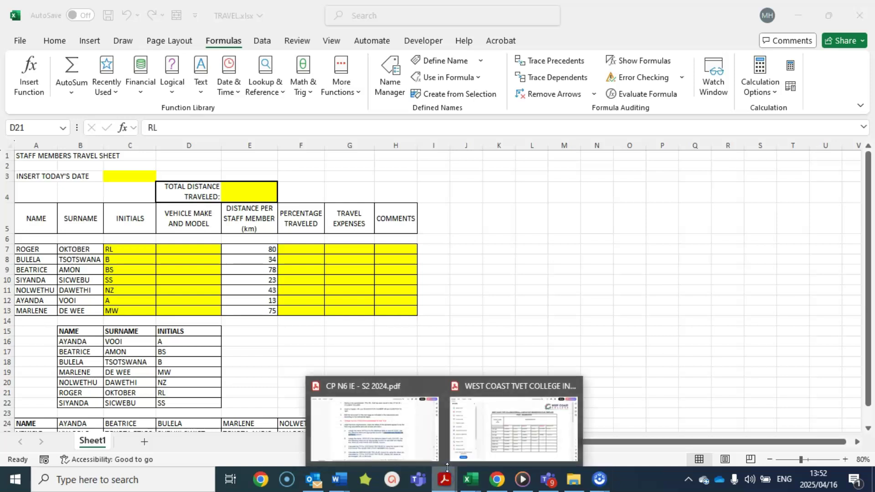
pyautogui.moveTo(392, 415)
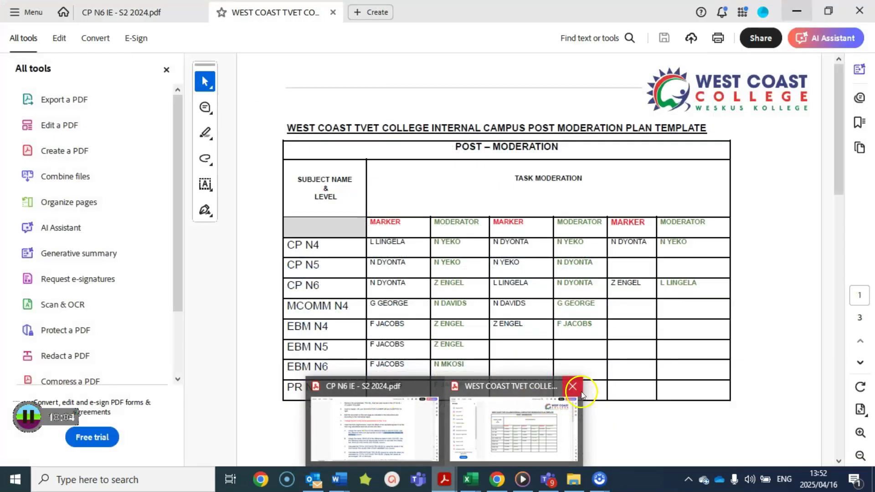
pyautogui.click(570, 389)
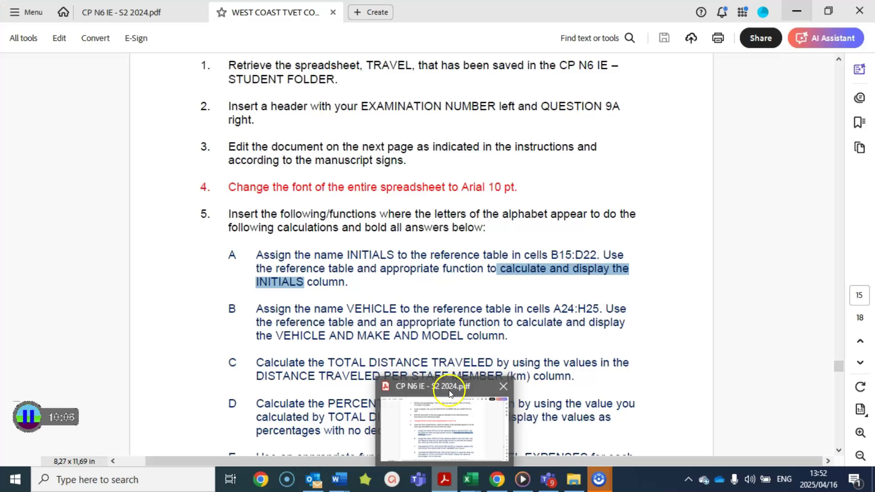
pyautogui.click(449, 393)
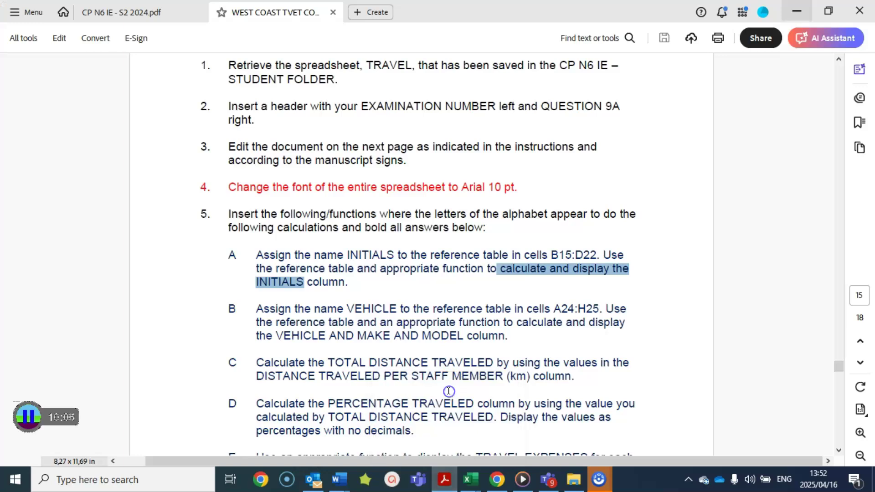
# Highlight instruction B's name VEHICLE and range A24:H25, then return to the TRAVEL workbook
pyautogui.scroll(-2, 276, 292)
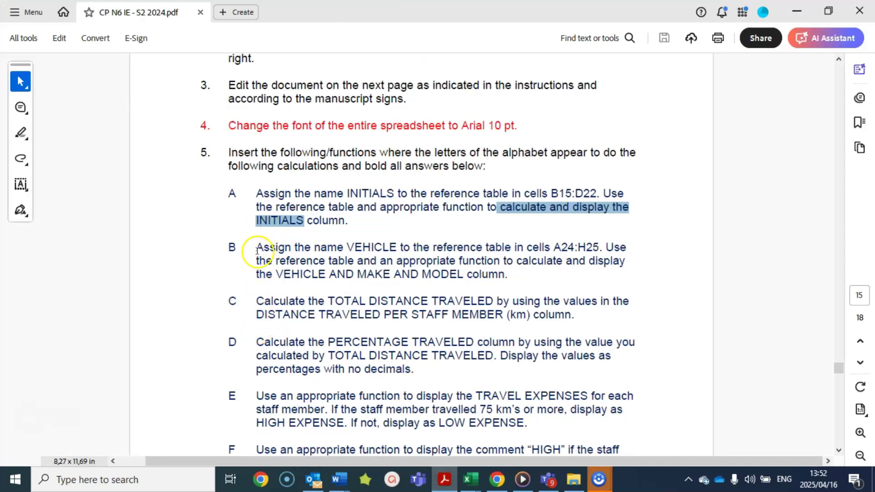
pyautogui.moveTo(255, 247); pyautogui.dragTo(383, 248)
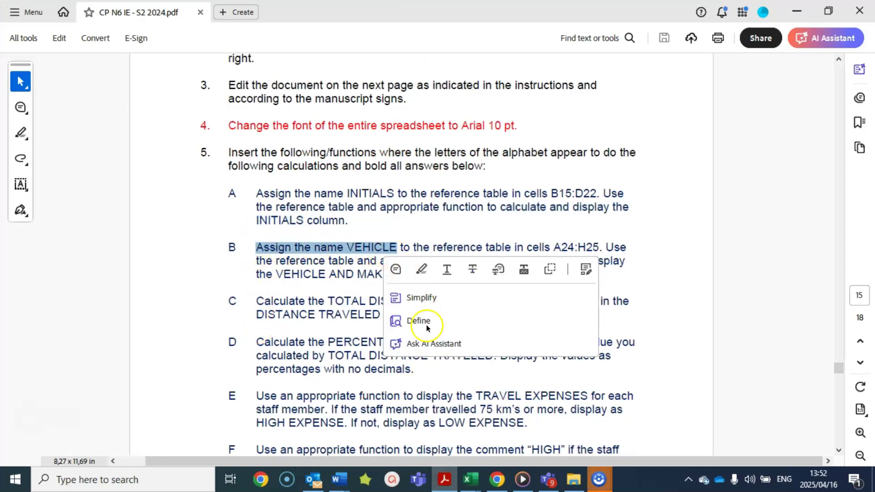
pyautogui.moveTo(554, 248); pyautogui.dragTo(602, 248)
pyautogui.moveTo(477, 482)
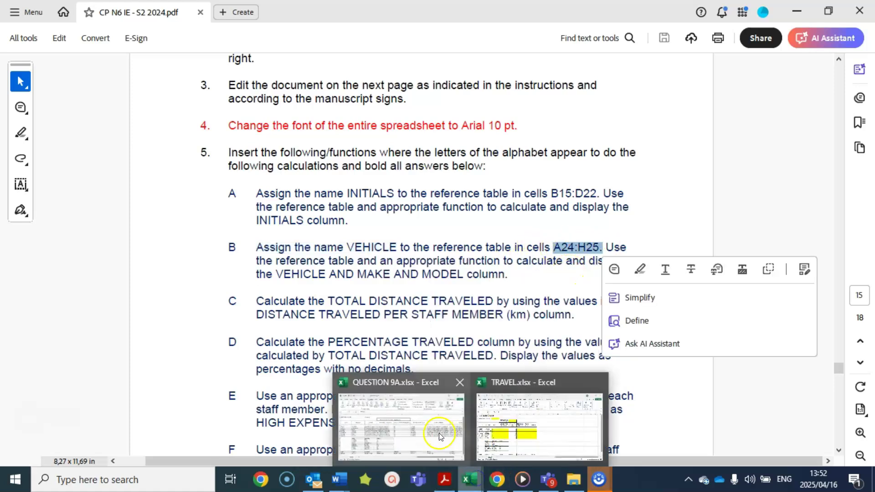
pyautogui.click(512, 431)
# Select A24:H25 and name the range VEHICLE in the Name Box
pyautogui.scroll(-3, 194, 413)
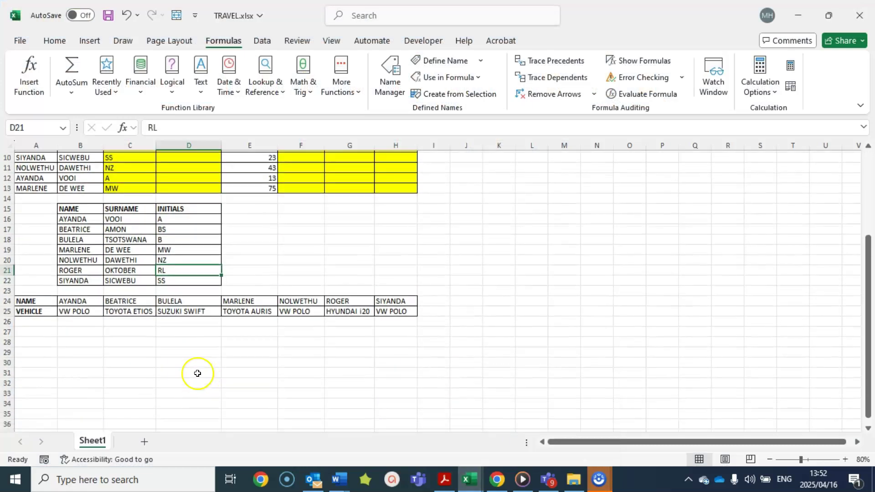
pyautogui.moveTo(25, 300); pyautogui.dragTo(389, 310)
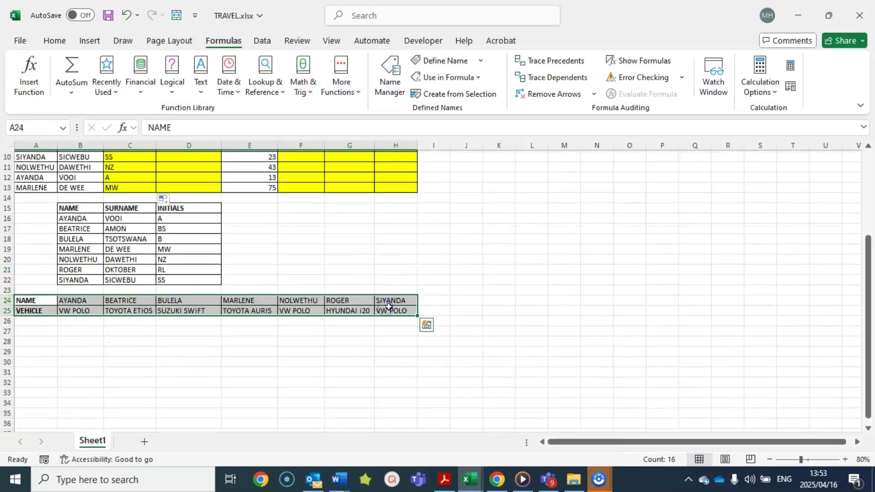
pyautogui.click(34, 128)
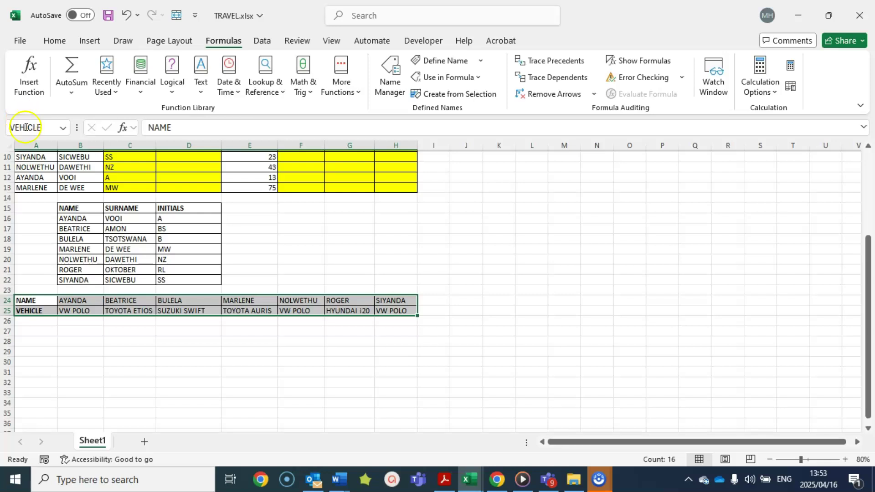
pyautogui.click(25, 128)
pyautogui.doubleClick(46, 127)
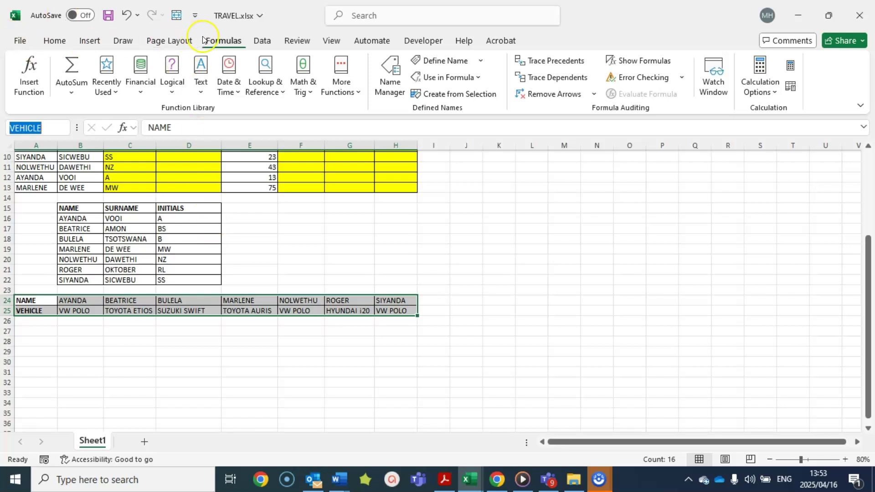
# Delete the misspelled VEHILE name in Name Manager
pyautogui.click(394, 80)
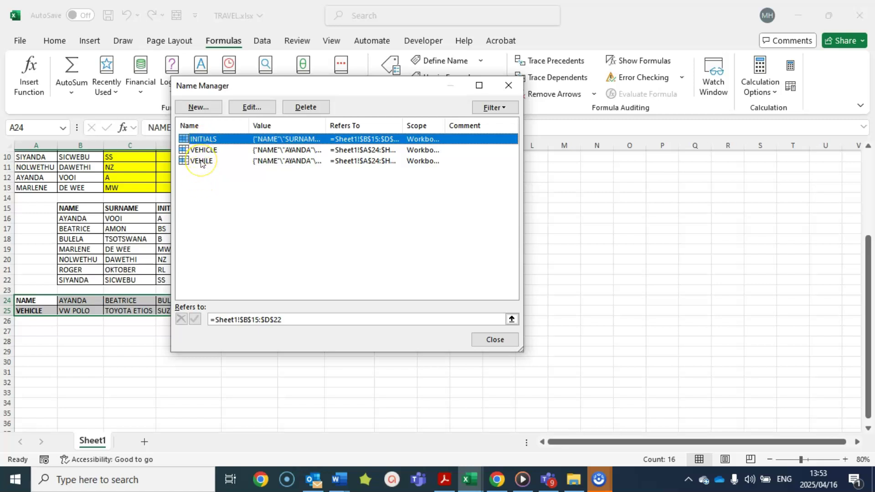
pyautogui.click(201, 162)
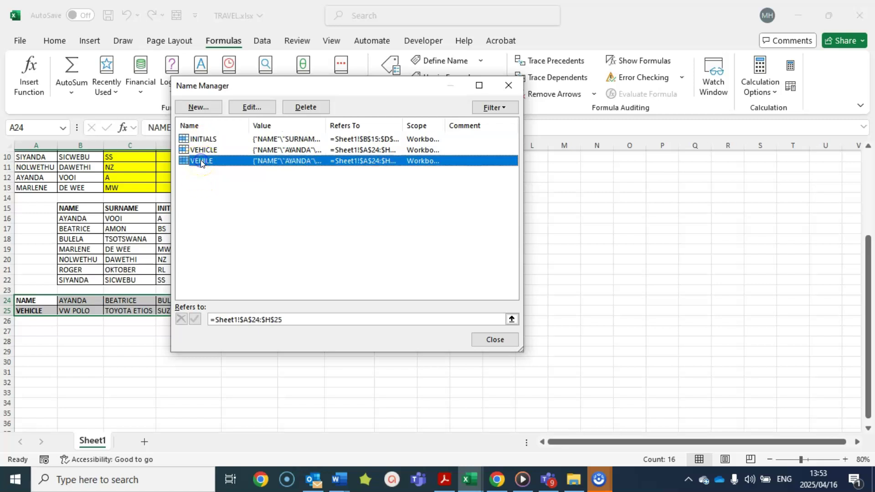
pyautogui.click(311, 107)
pyautogui.click(394, 268)
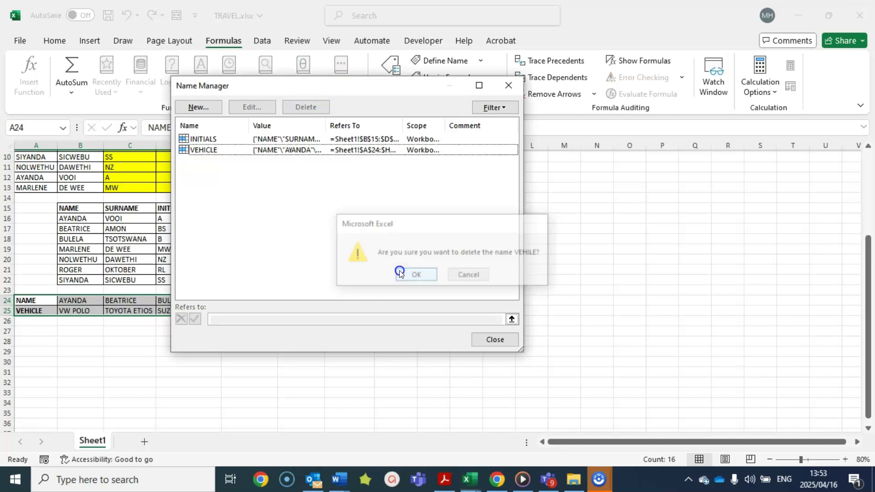
# Confirm the VEHICLE name is spelled correctly and check it on the selected table
pyautogui.click(213, 150)
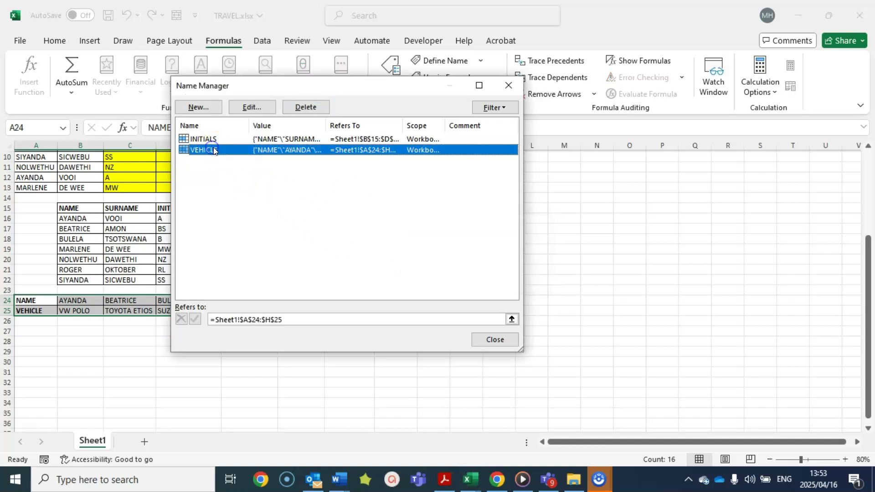
pyautogui.click(252, 107)
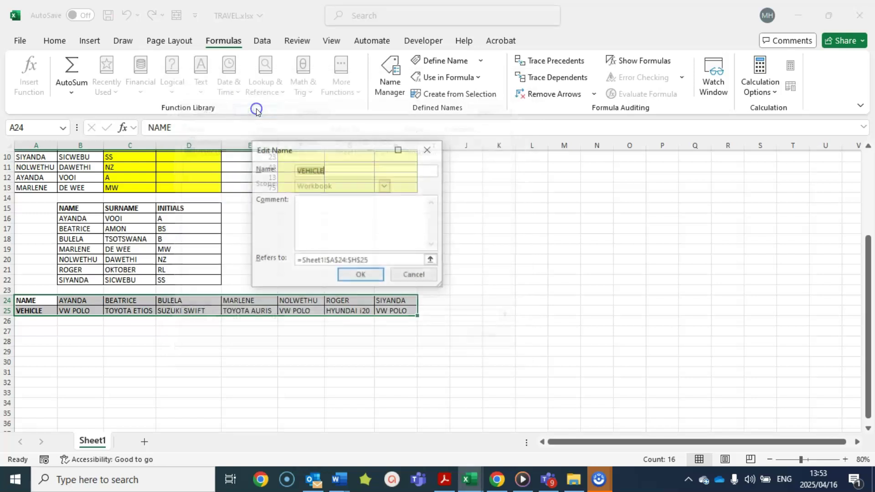
pyautogui.click(314, 170)
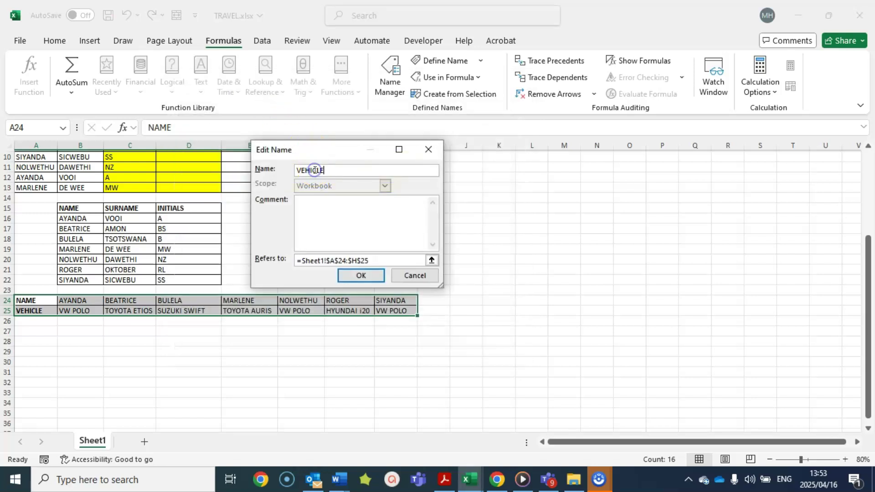
pyautogui.click(349, 275)
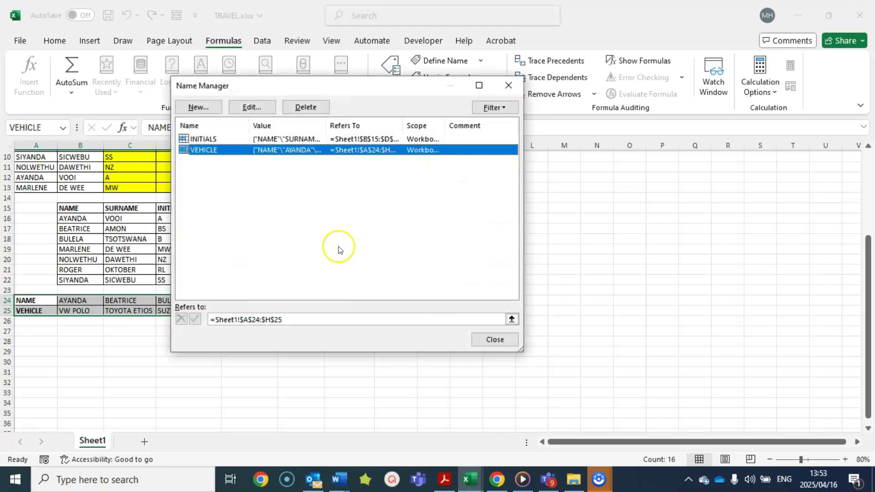
pyautogui.click(503, 338)
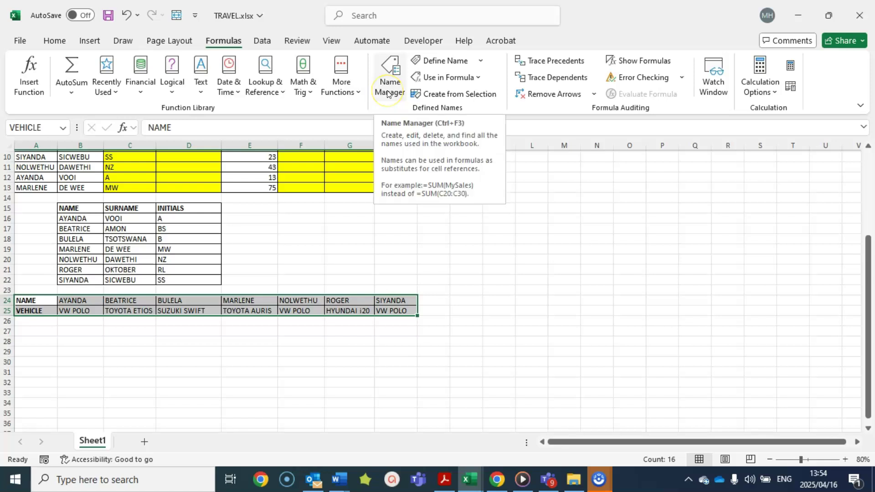
pyautogui.click(24, 129)
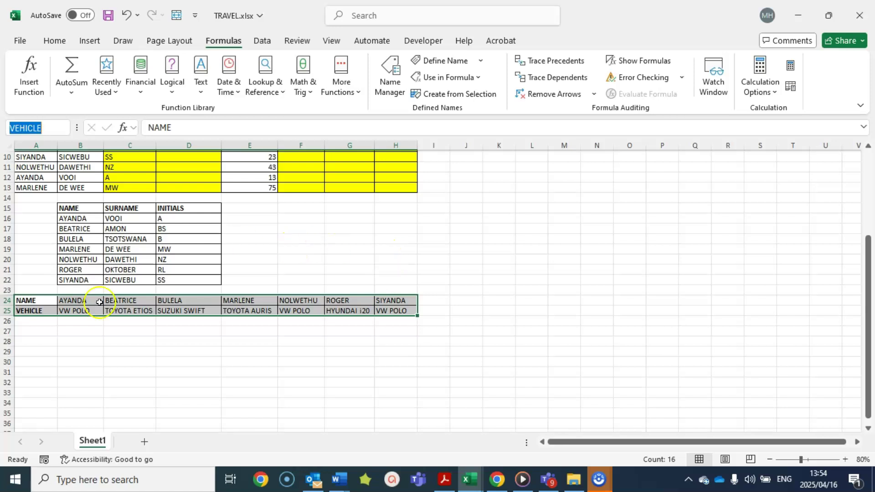
pyautogui.moveTo(50, 299); pyautogui.dragTo(387, 311)
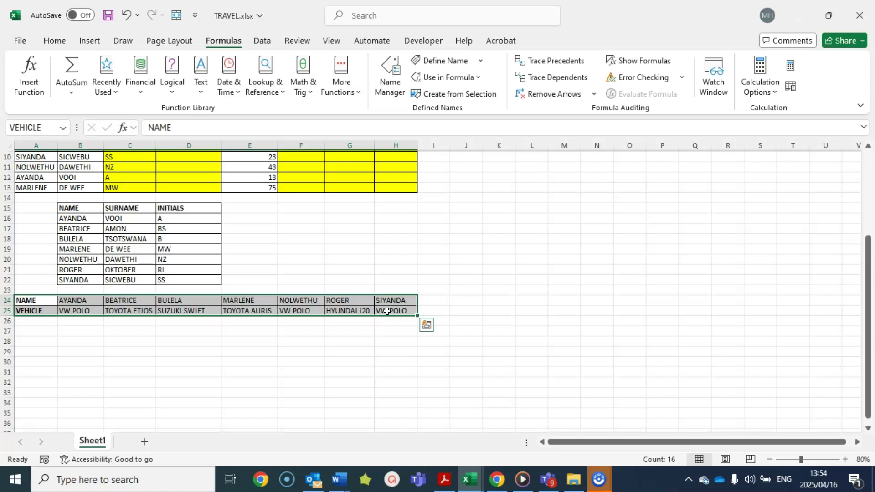
pyautogui.scroll(2, 310, 291)
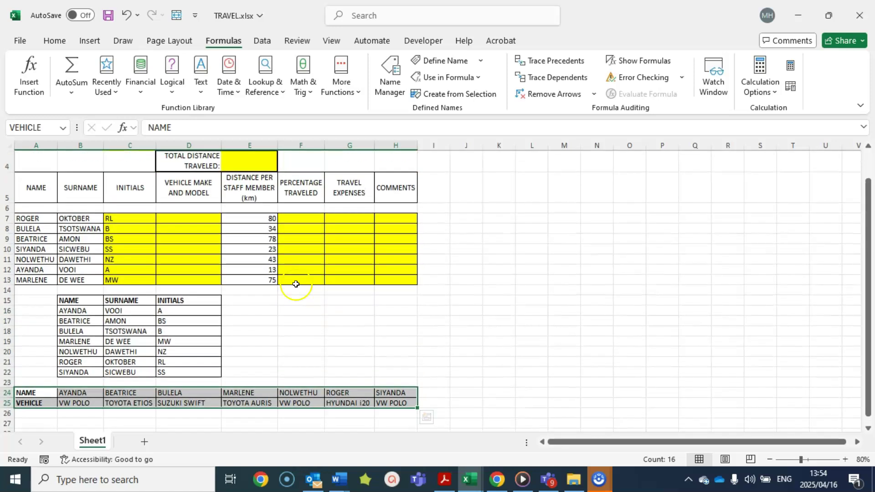
pyautogui.click(184, 219)
pyautogui.scroll(-2, 137, 367)
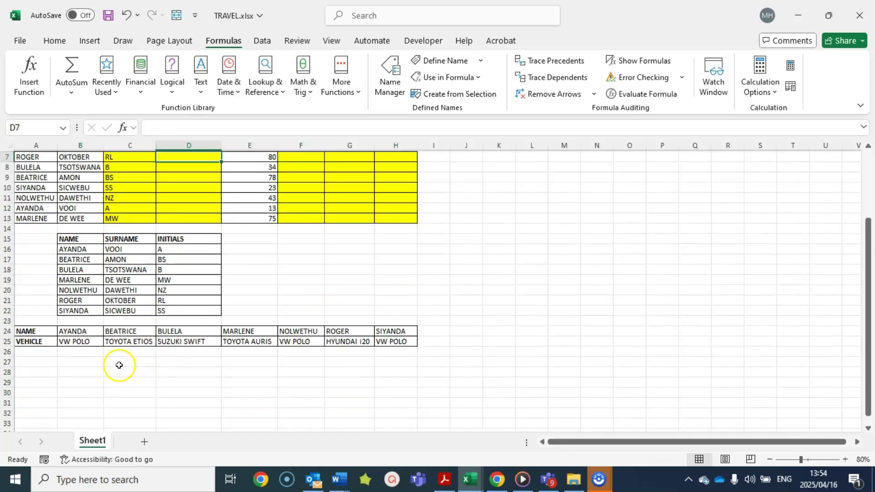
pyautogui.click(75, 342)
pyautogui.click(123, 342)
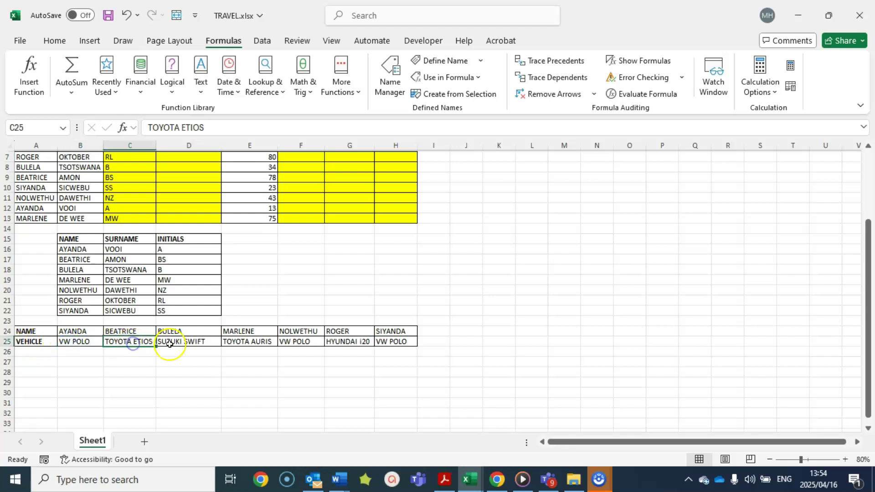
pyautogui.click(170, 343)
pyautogui.click(169, 331)
pyautogui.click(233, 331)
pyautogui.click(287, 331)
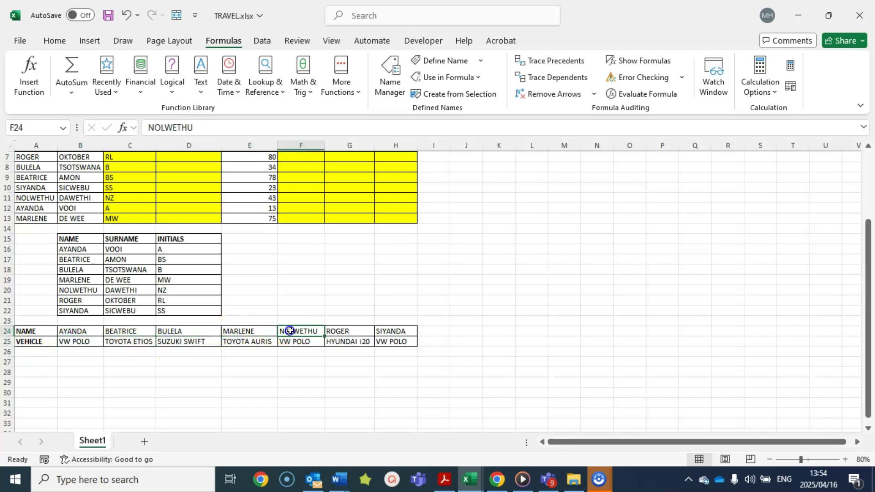
pyautogui.click(331, 330)
pyautogui.click(385, 331)
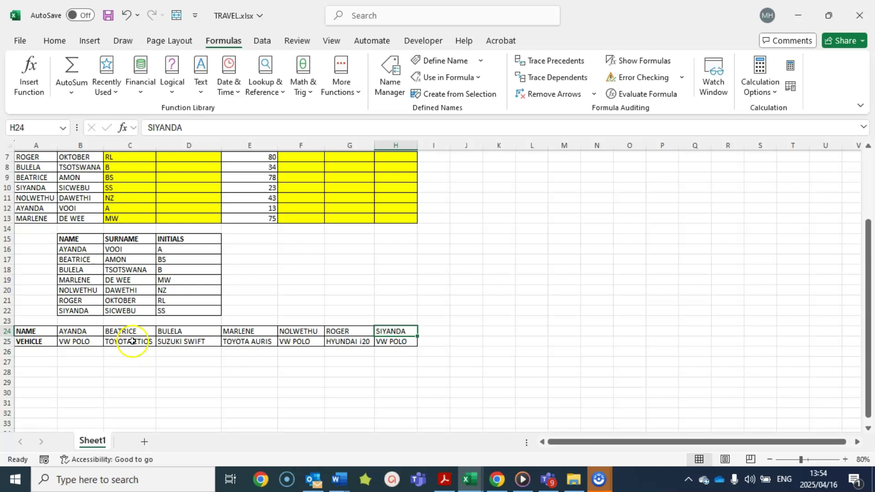
pyautogui.click(84, 338)
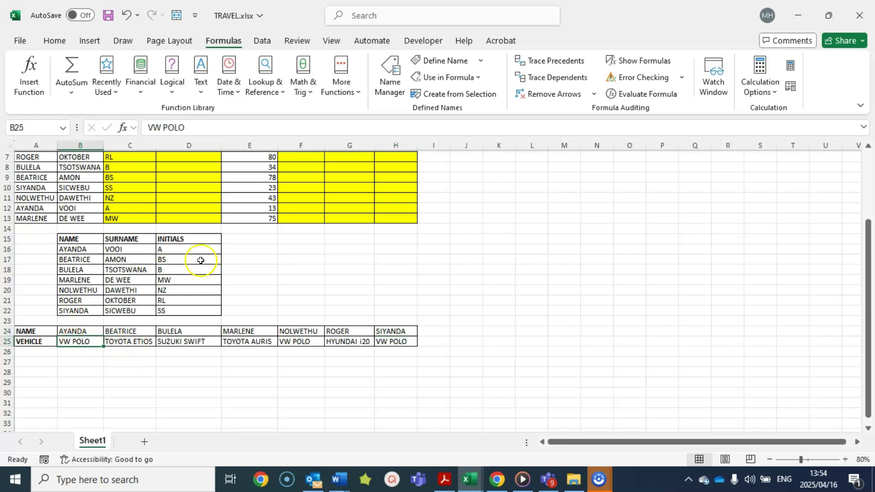
pyautogui.scroll(1, 197, 256)
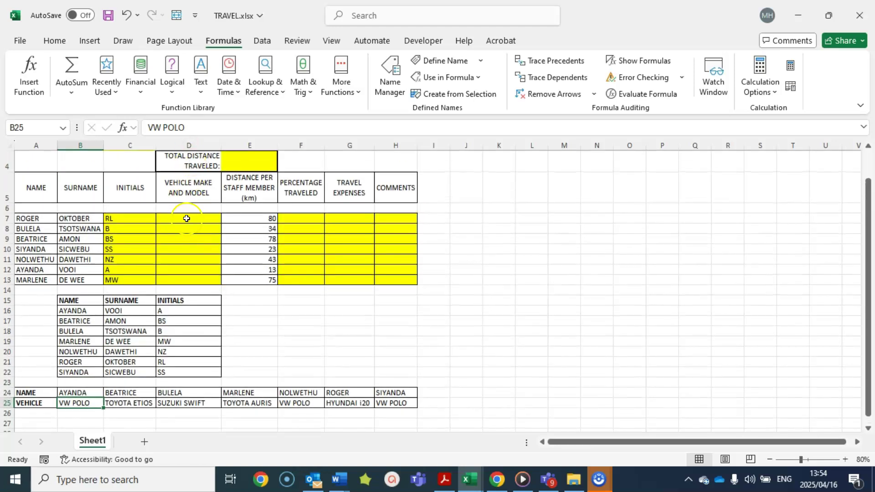
pyautogui.click(186, 219)
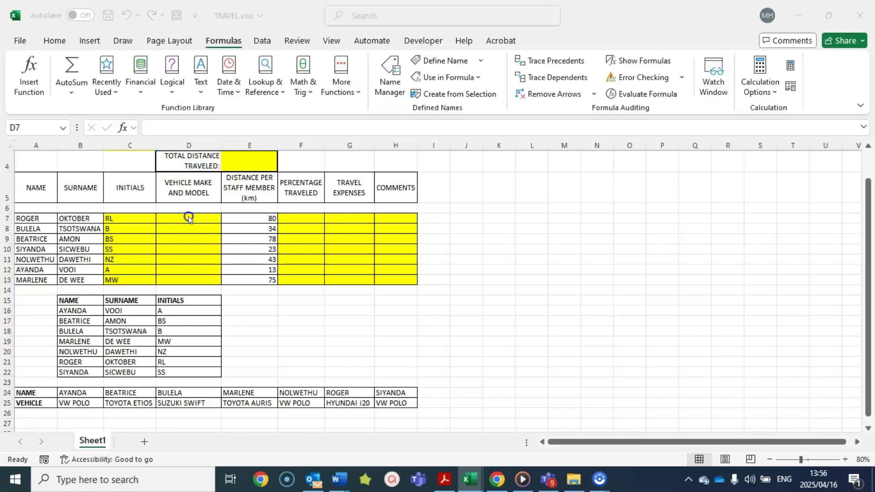
pyautogui.click(189, 216)
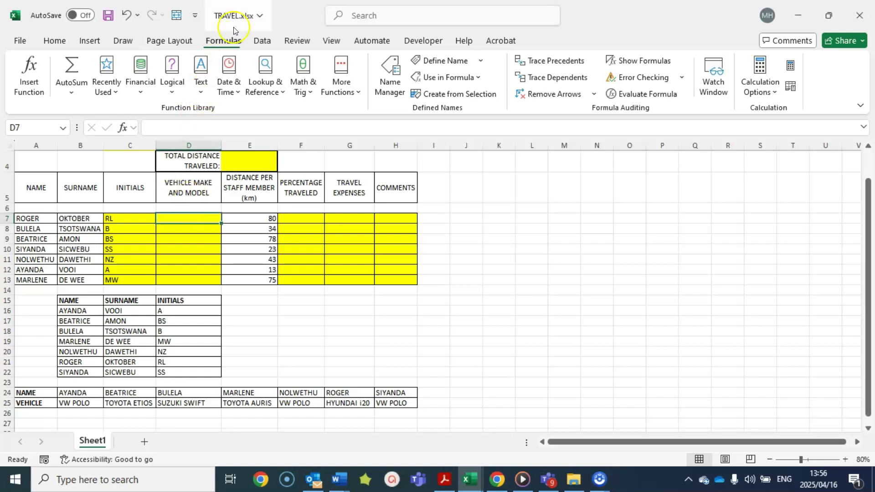
# Find HLOOKUP through Insert Function on the Formulas tab and accept it for D7
pyautogui.click(224, 42)
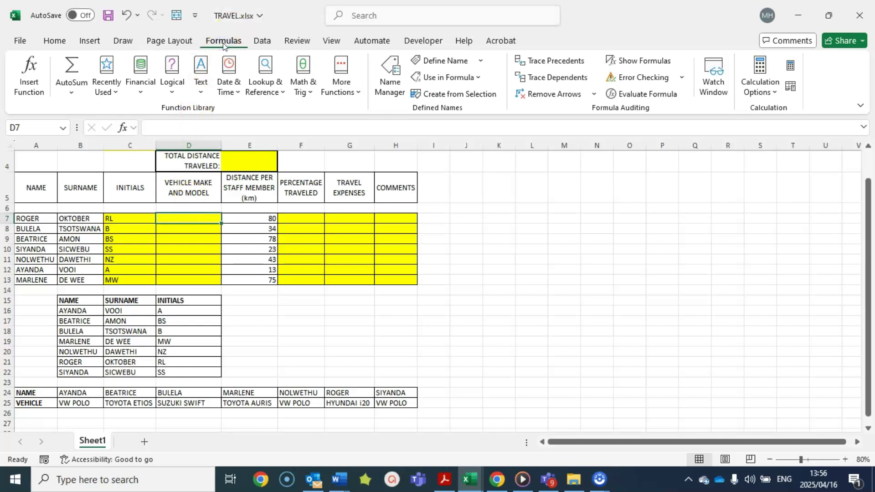
pyautogui.click(28, 84)
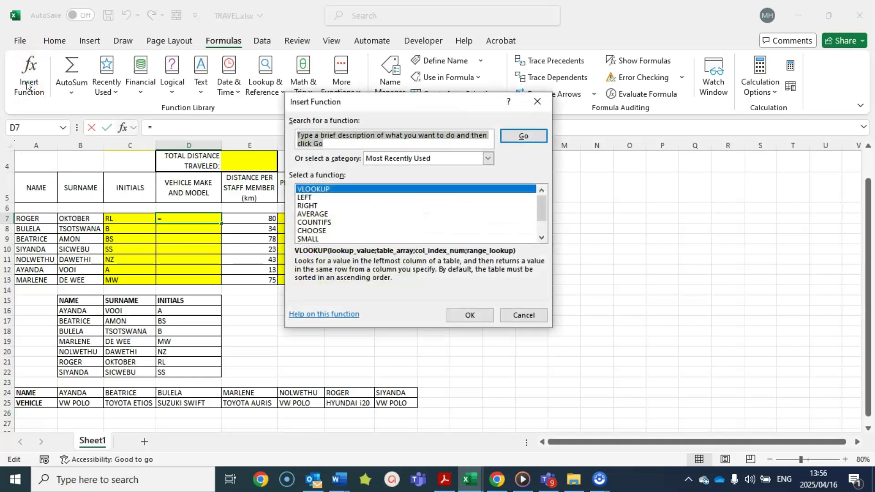
pyautogui.write('HLOOKUP')
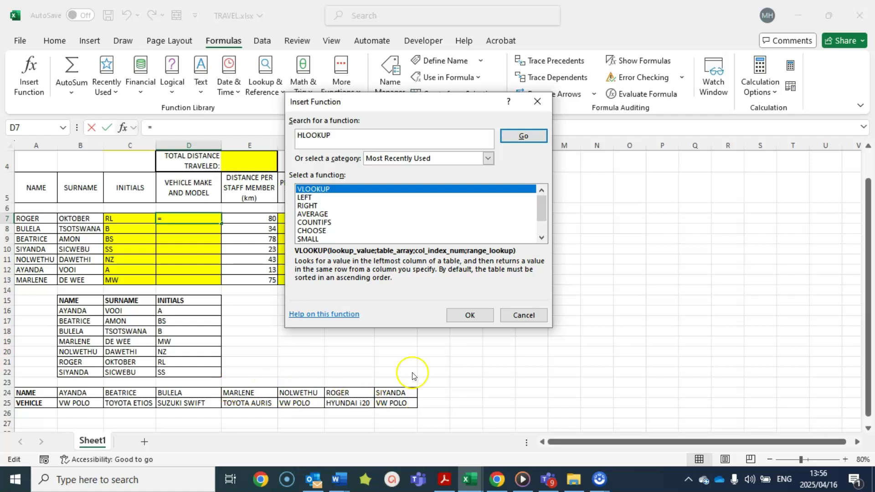
pyautogui.click(529, 137)
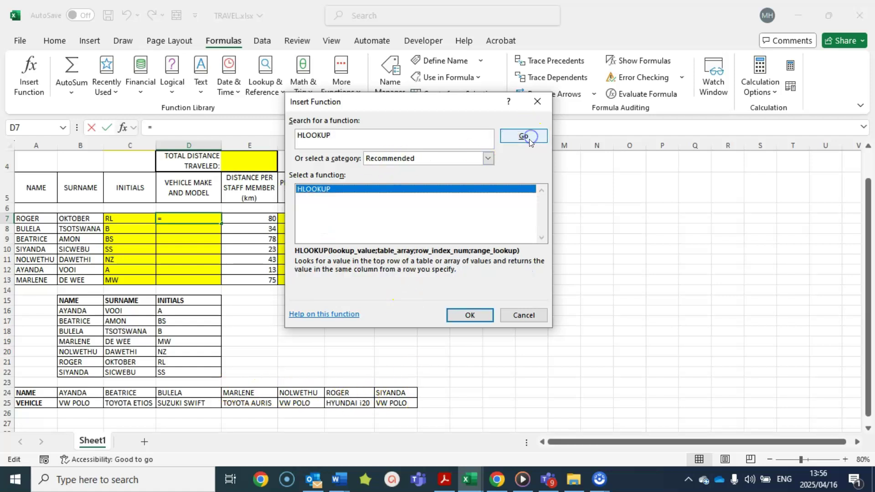
pyautogui.click(352, 189)
pyautogui.click(471, 314)
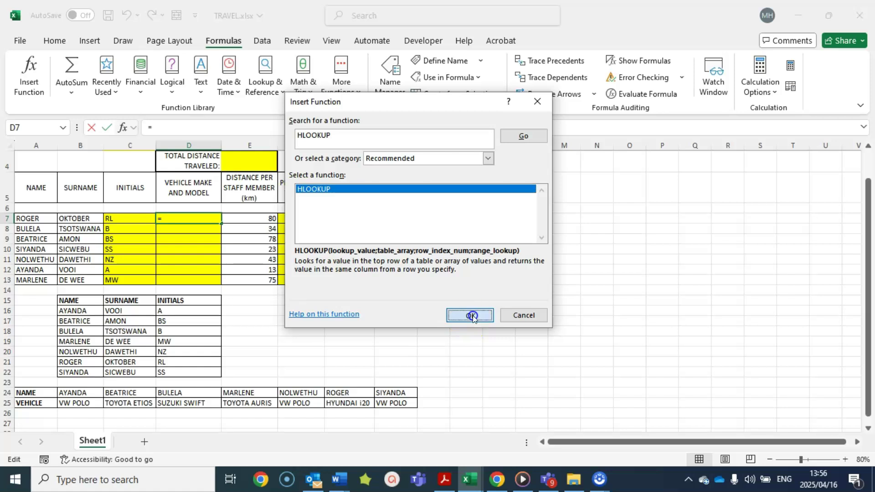
# Fill the HLOOKUP with A7, VEHICLE, row 2 and match 0 so D7 shows HYUNDAI i20
pyautogui.moveTo(366, 122); pyautogui.dragTo(367, 101)
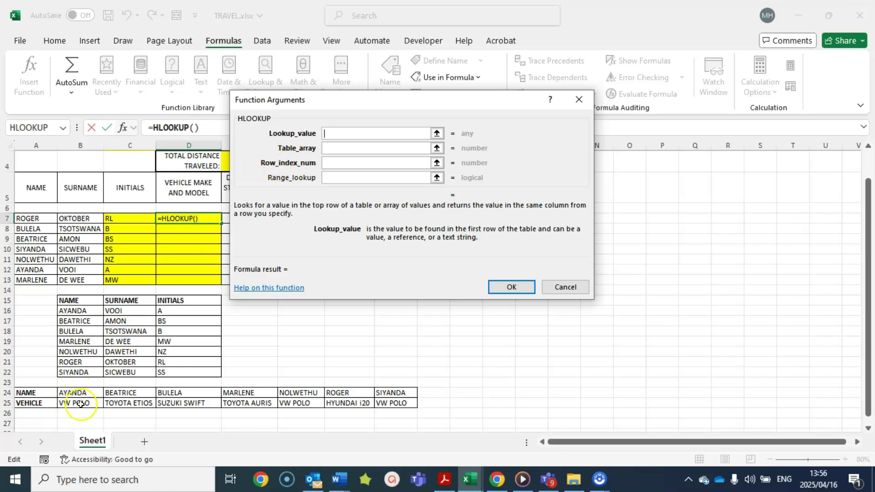
pyautogui.click(339, 131)
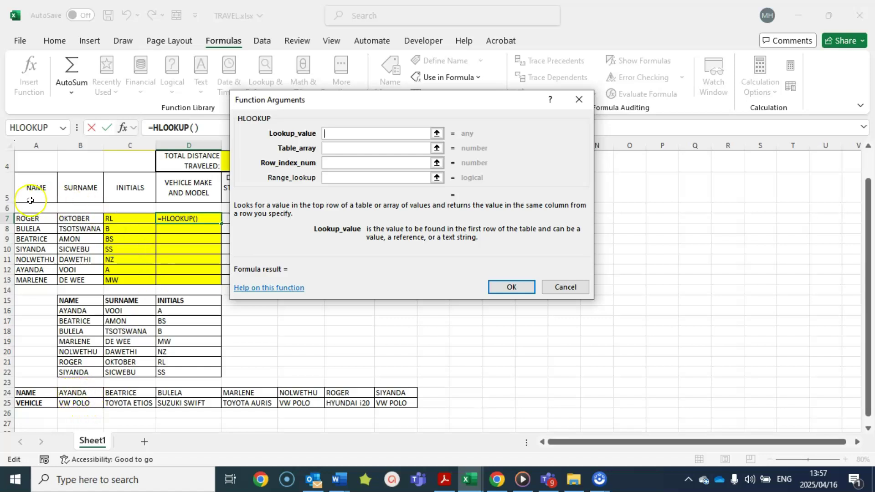
pyautogui.click(25, 218)
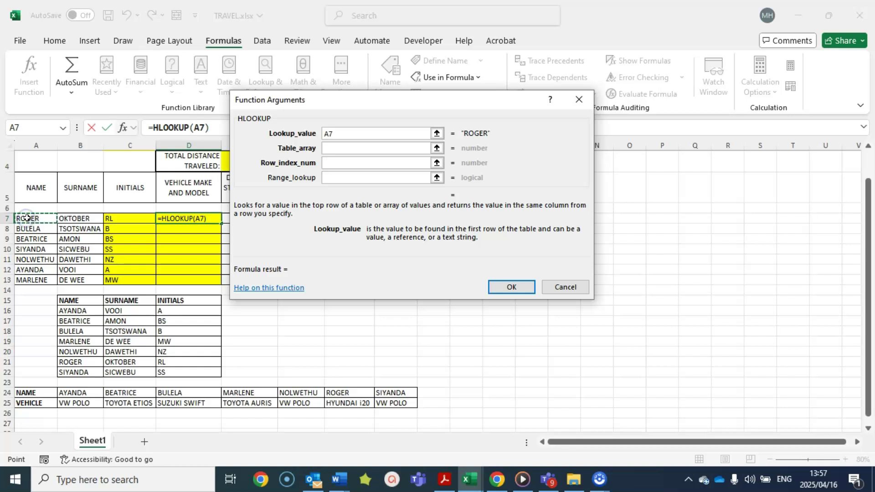
pyautogui.click(354, 150)
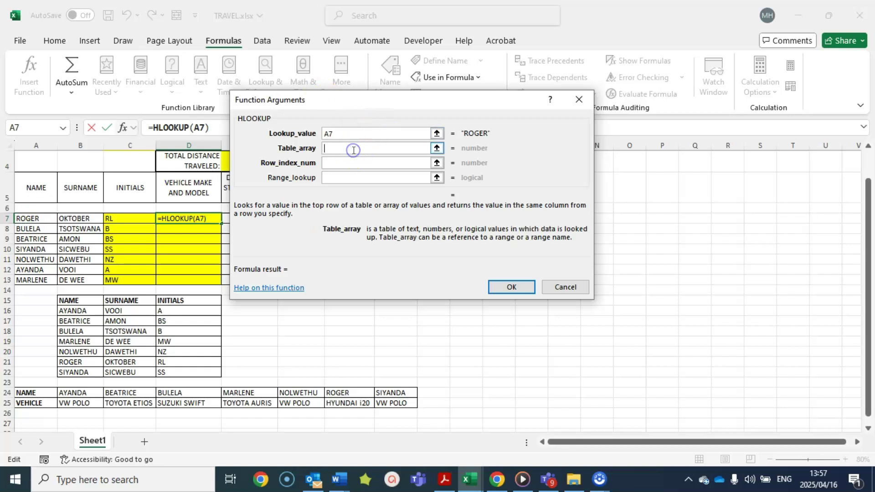
pyautogui.write('VEHIC')
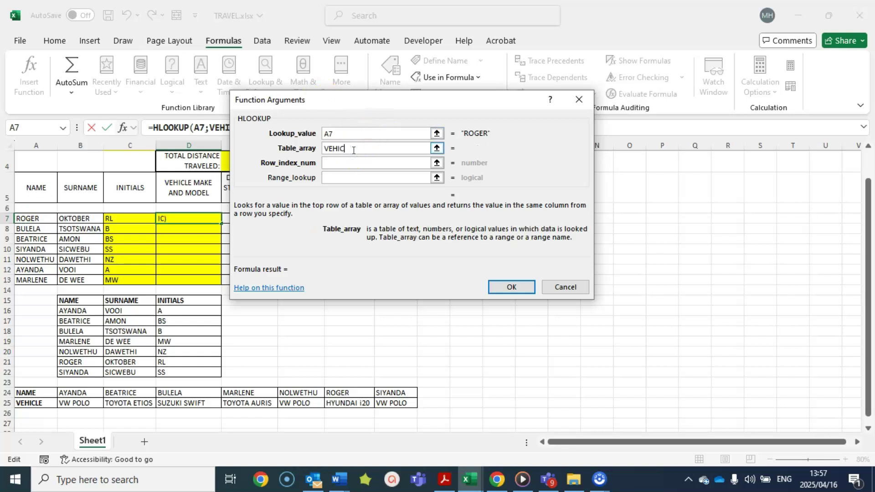
pyautogui.write('LE')
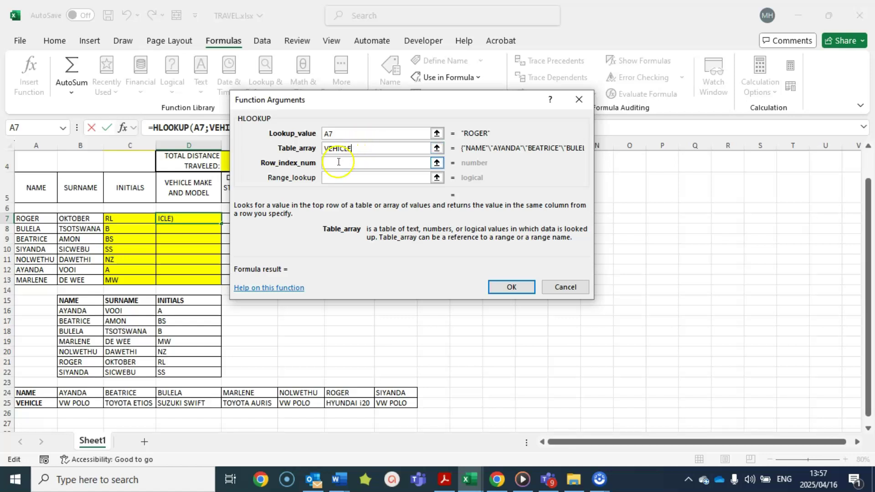
pyautogui.click(338, 162)
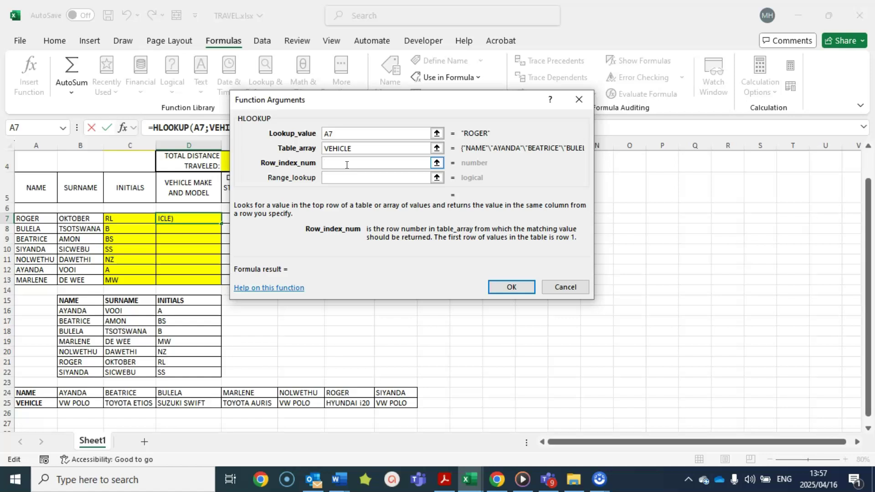
pyautogui.write('2')
pyautogui.click(334, 179)
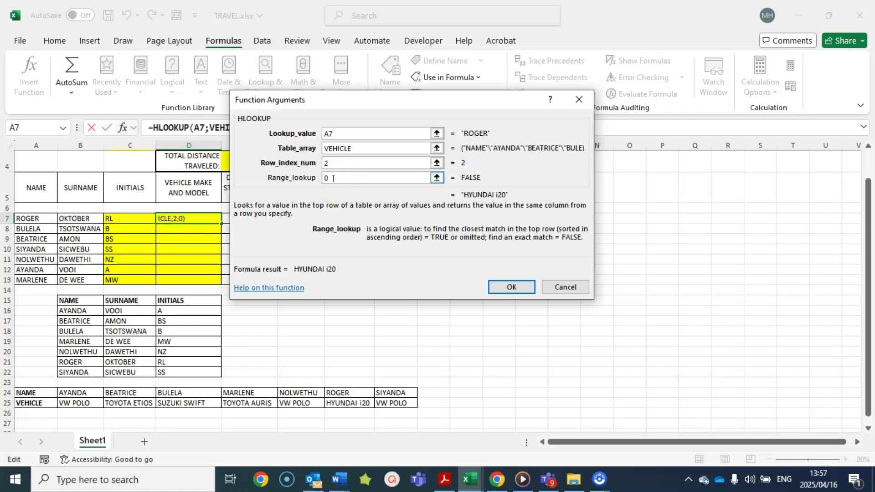
pyautogui.write('0')
pyautogui.click(506, 287)
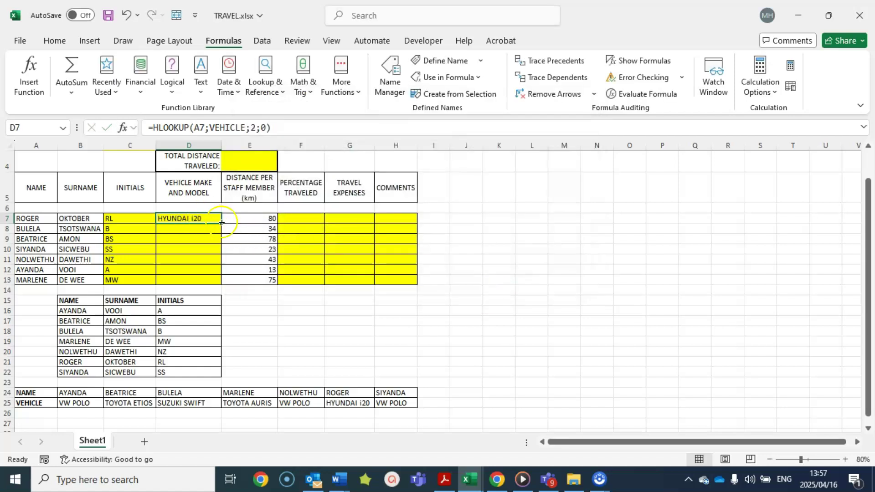
# Copy D7's HLOOKUP down to D13 and check AYANDA's and ROGER's results against the VEHICLE table
pyautogui.moveTo(221, 222); pyautogui.dragTo(223, 281)
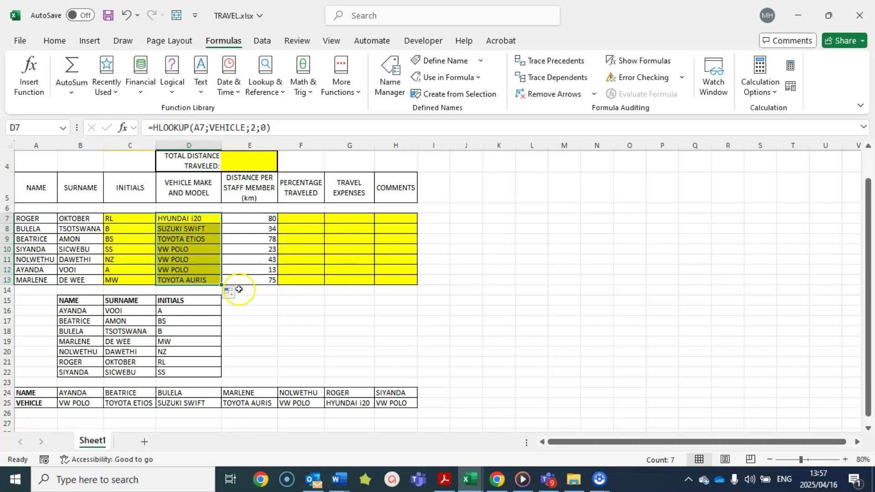
pyautogui.click(27, 271)
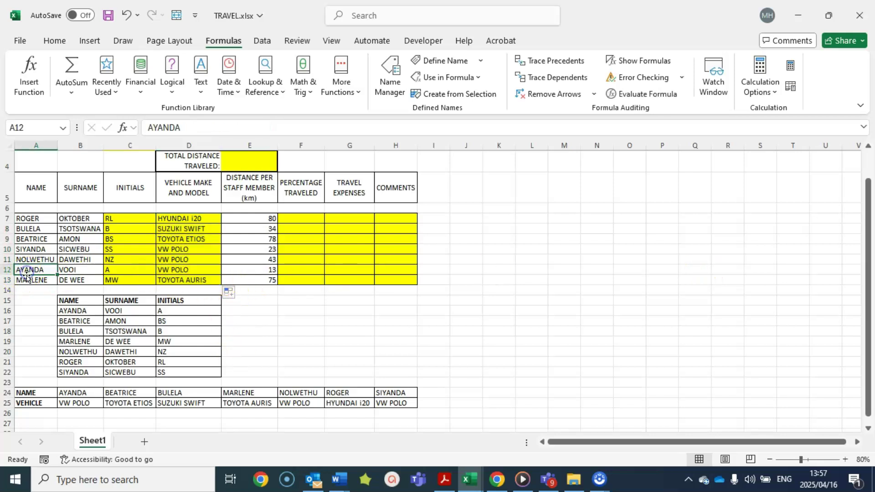
pyautogui.click(69, 403)
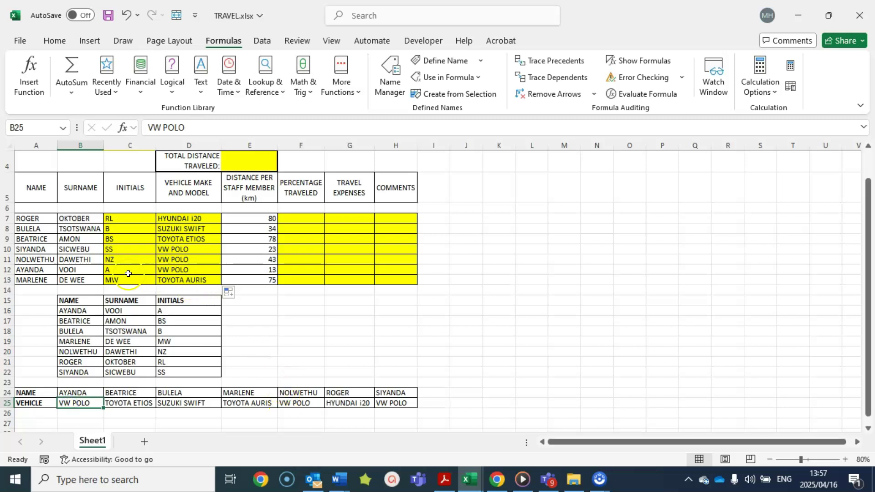
pyautogui.click(174, 269)
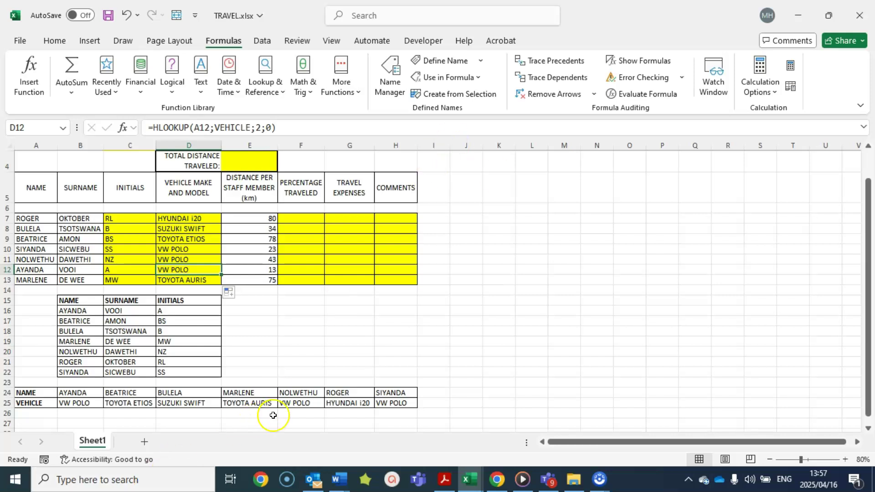
pyautogui.click(351, 404)
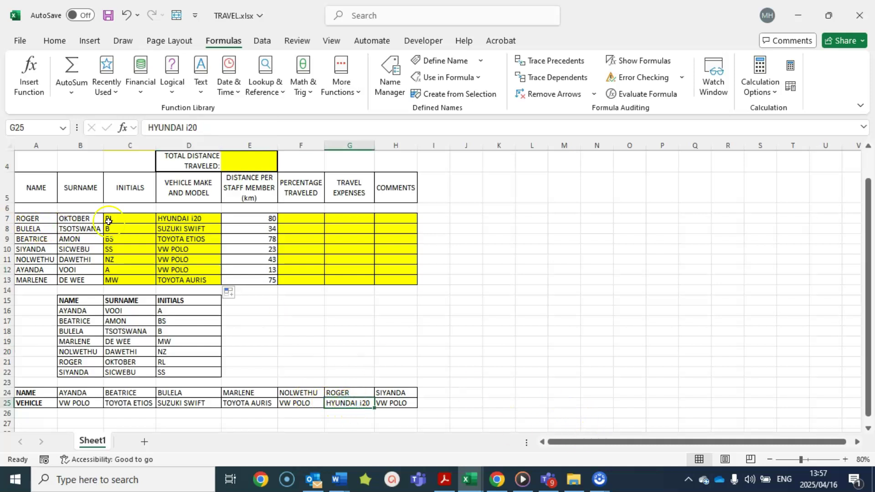
pyautogui.click(203, 219)
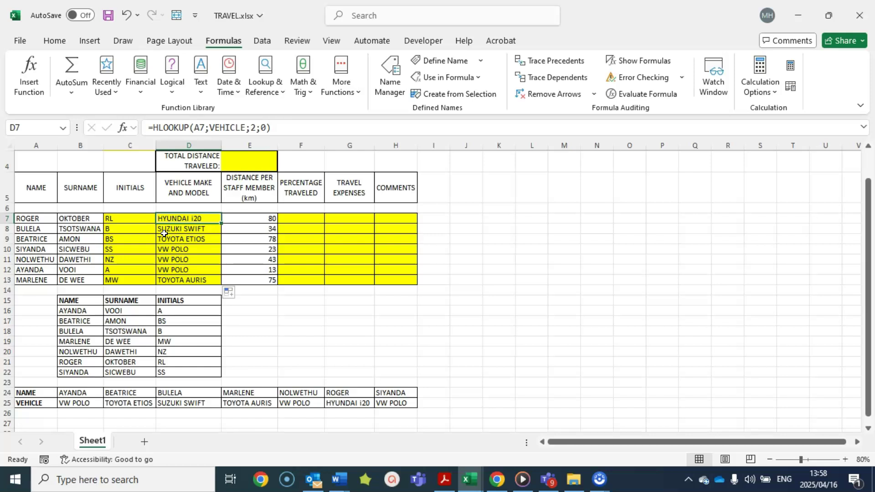
# Bring the CP N6 IE question paper forward in Acrobat and read tasks C to G
pyautogui.click(442, 479)
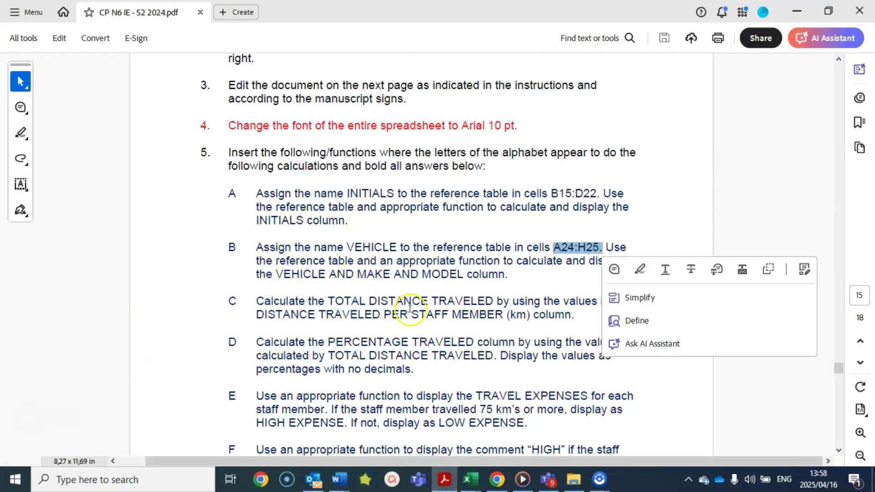
pyautogui.scroll(-2, 305, 323)
pyautogui.scroll(-2, 309, 314)
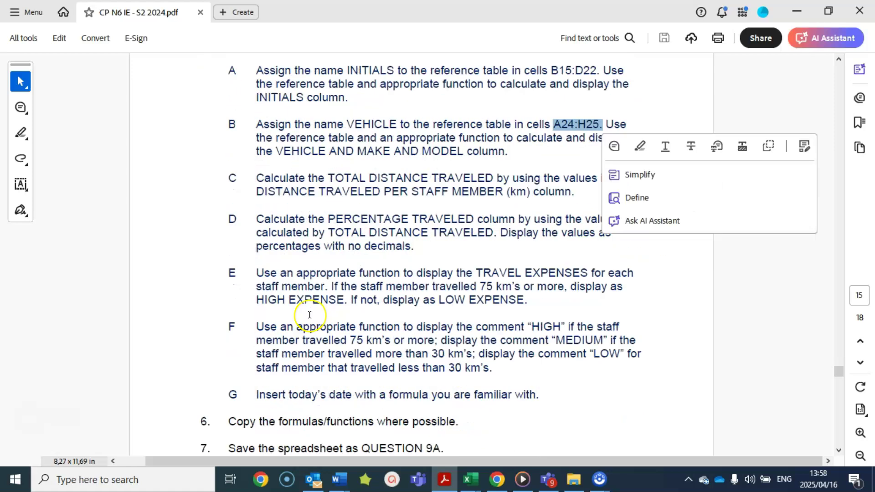